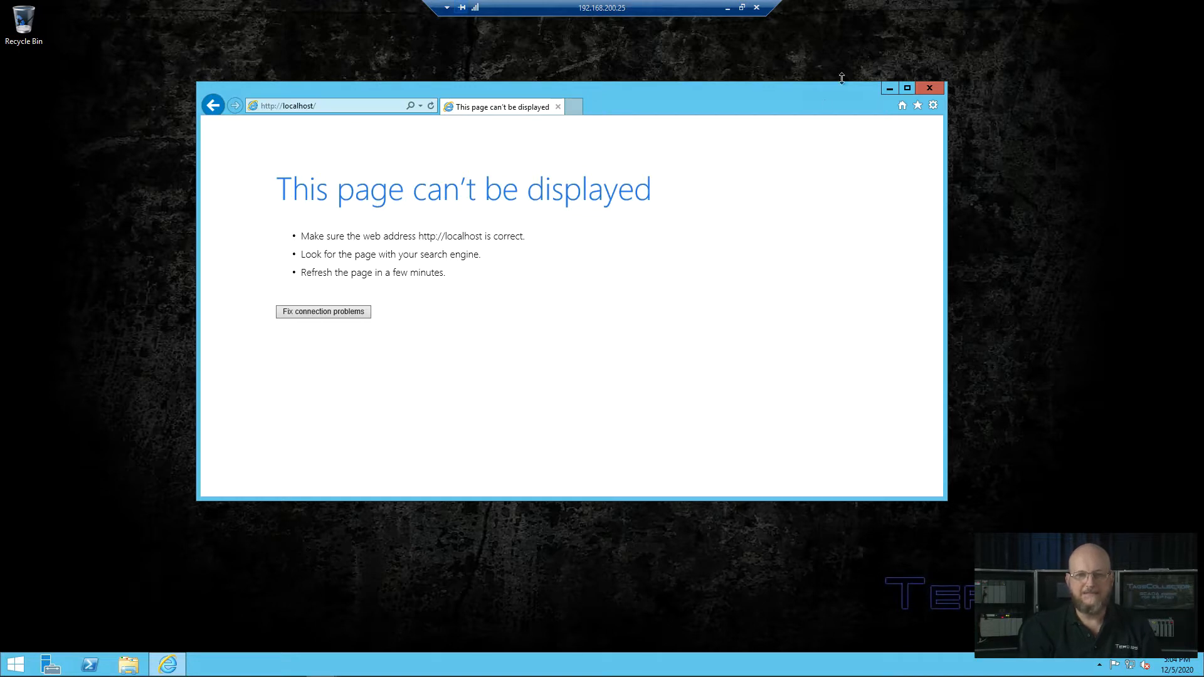
left_click(930, 89)
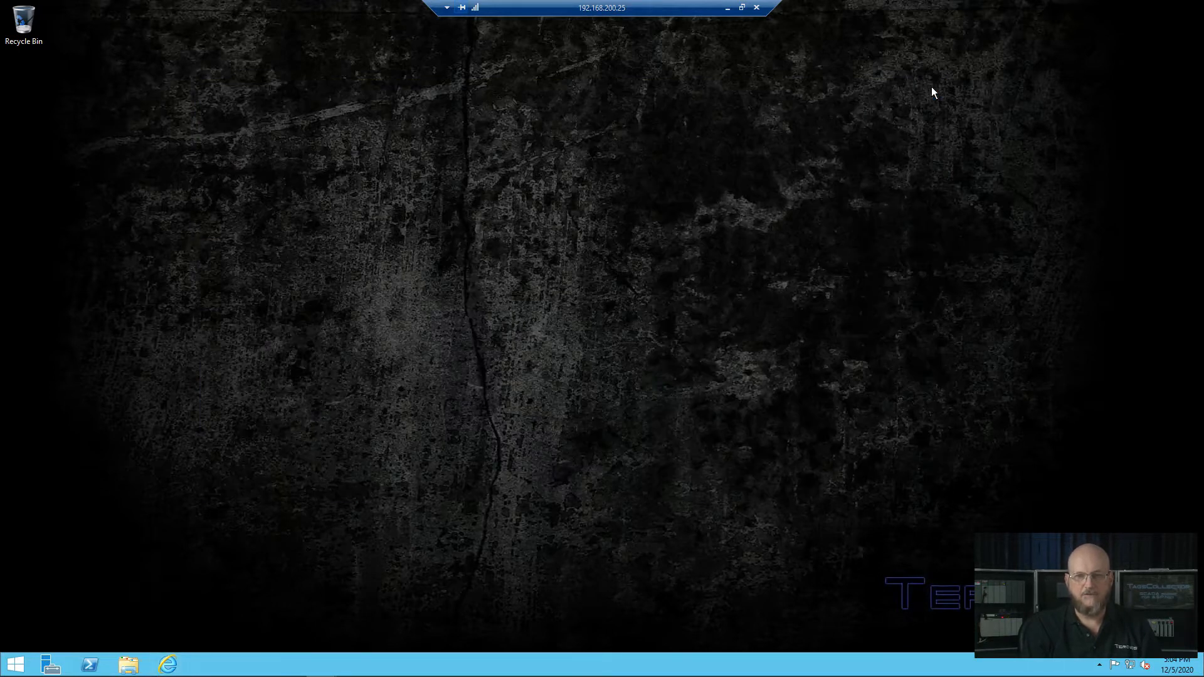
Step: Launch Server Manager from the taskbar to its Dashboard
left_click(52, 663)
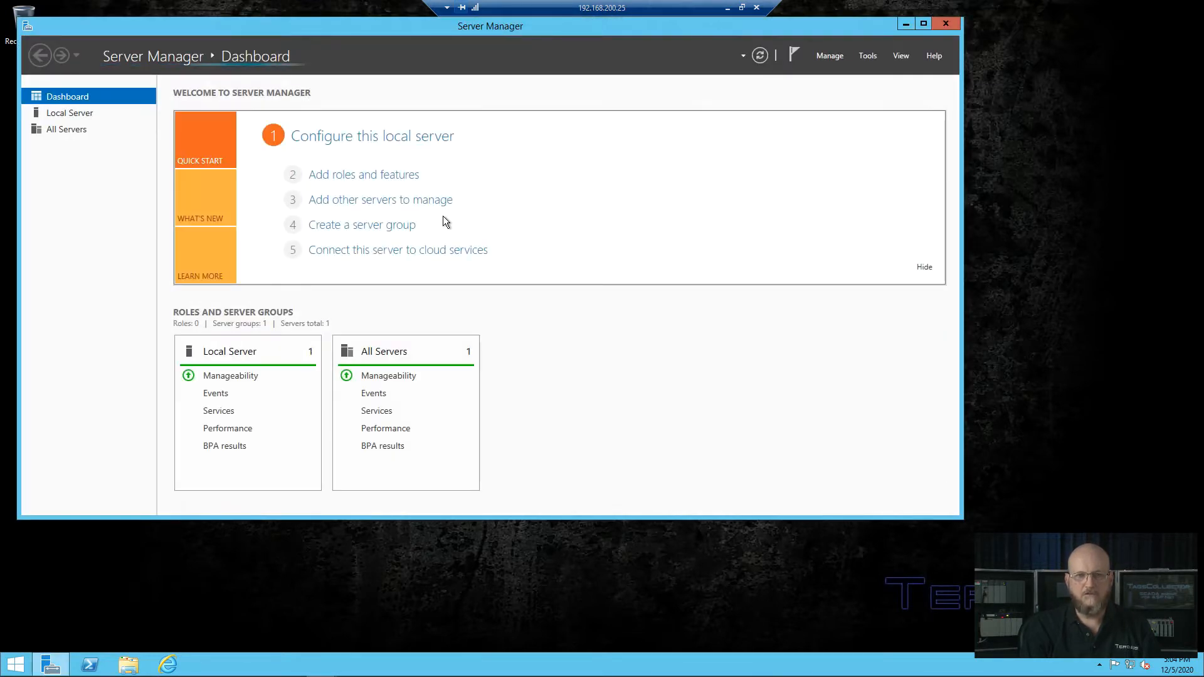
Step: Run the Add Roles and Features Wizard as a role-based install on the local server, selecting Web Server (IIS)
left_click(835, 55)
left_click(884, 73)
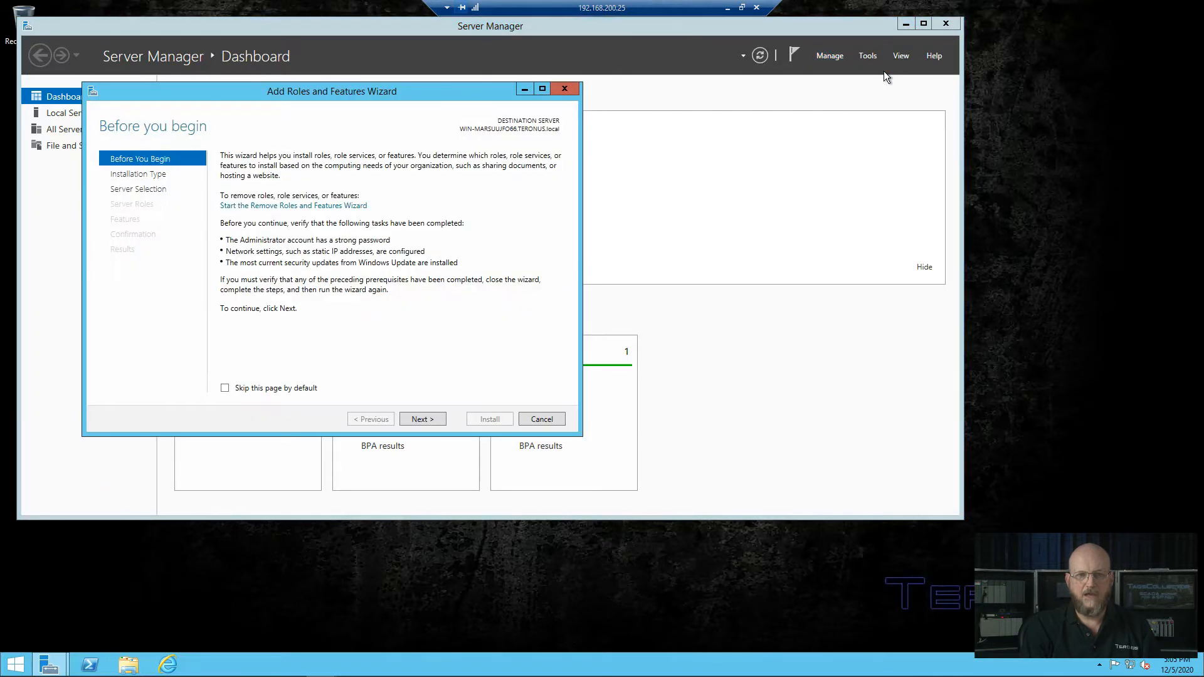
left_click(419, 419)
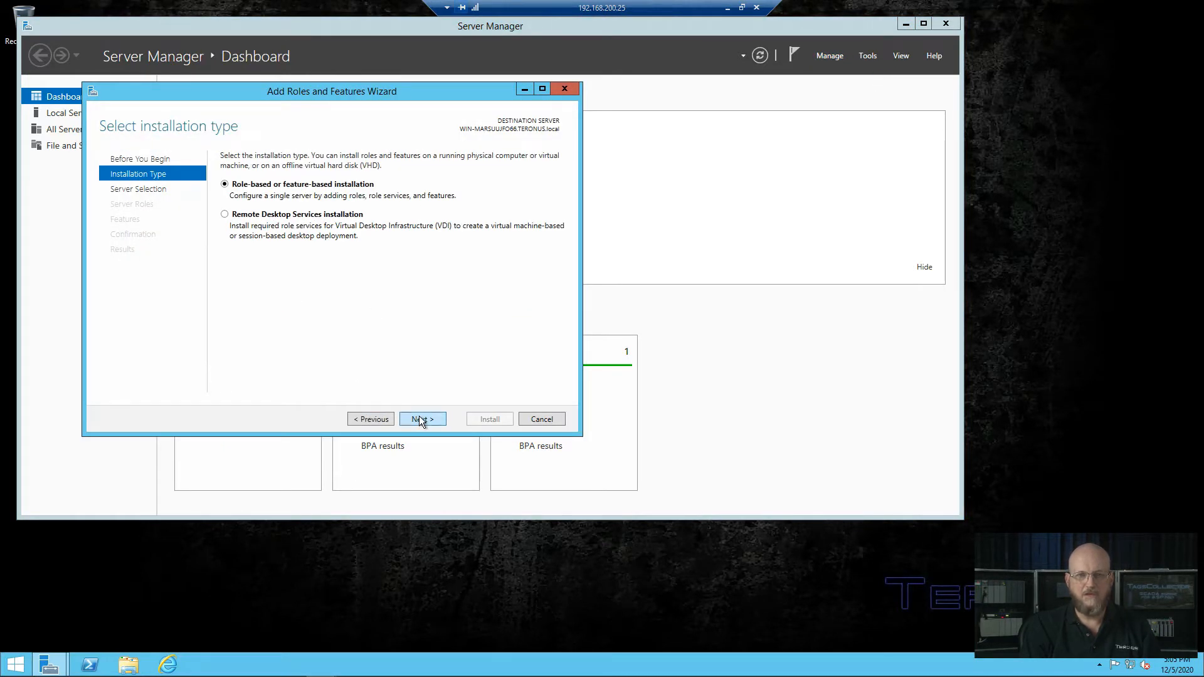
left_click(419, 419)
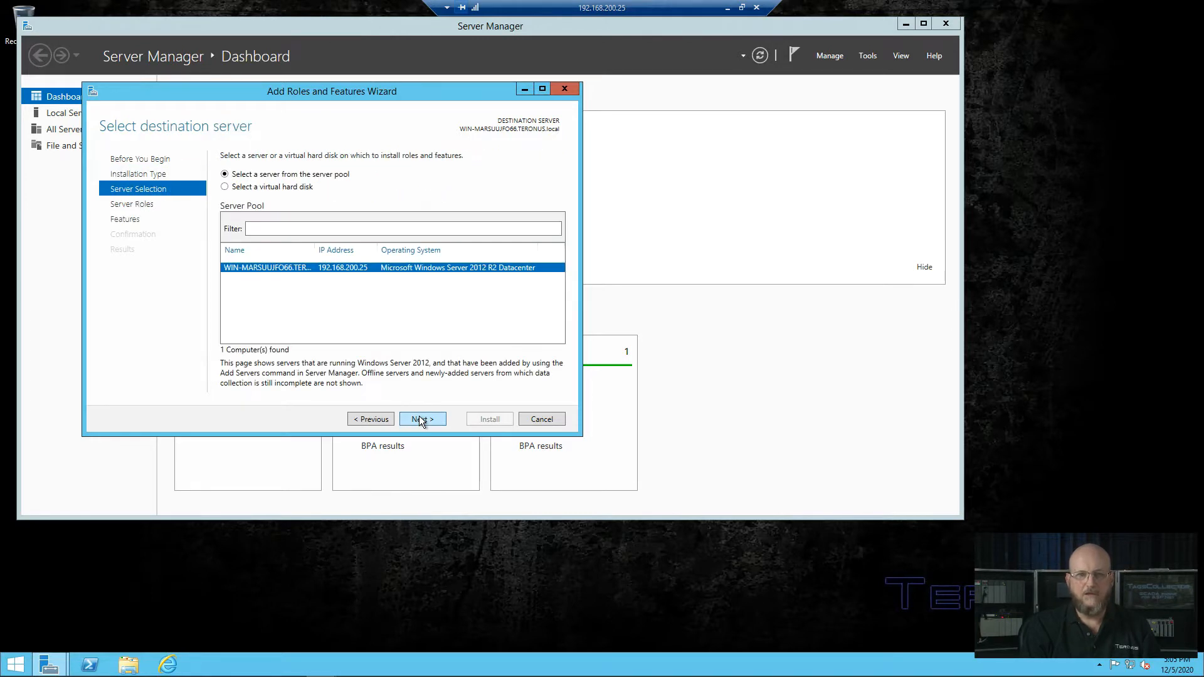
left_click(419, 418)
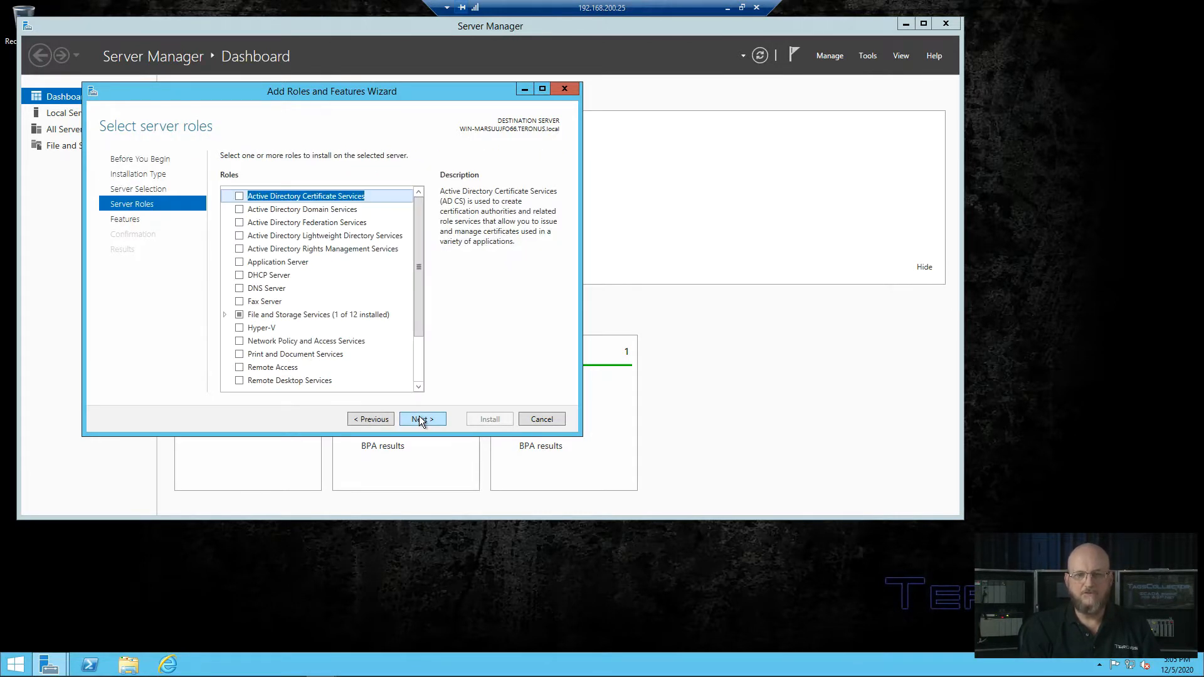
left_click_drag(419, 291, 413, 340)
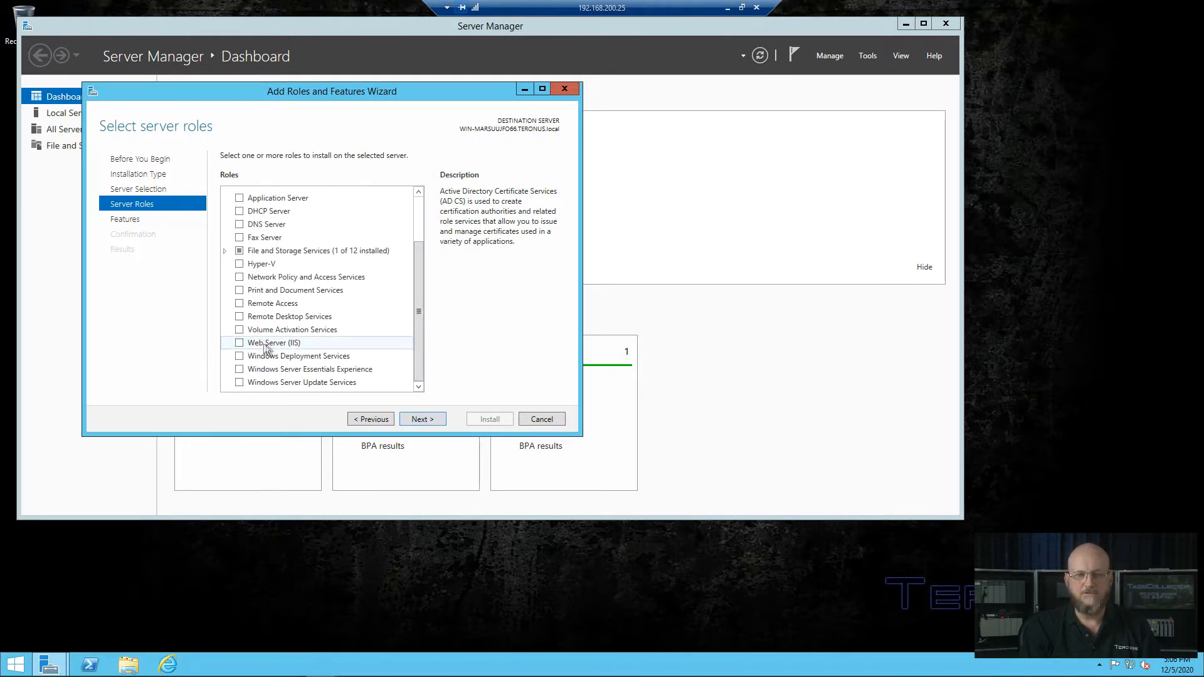
left_click(239, 343)
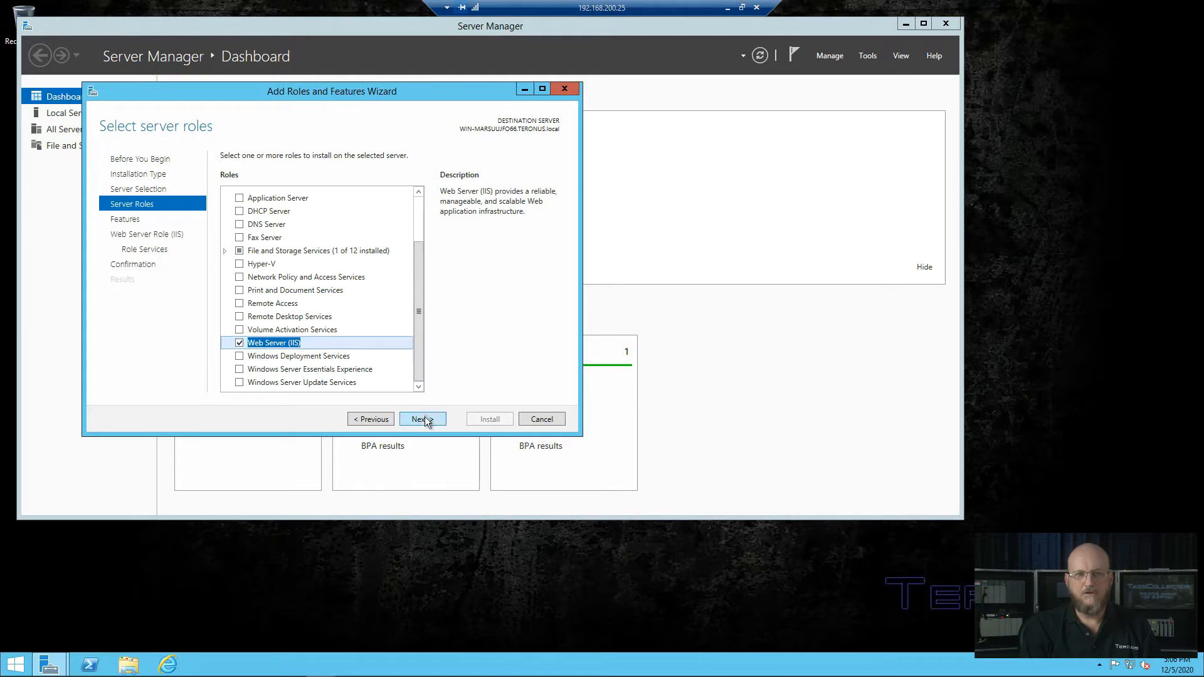
left_click(426, 420)
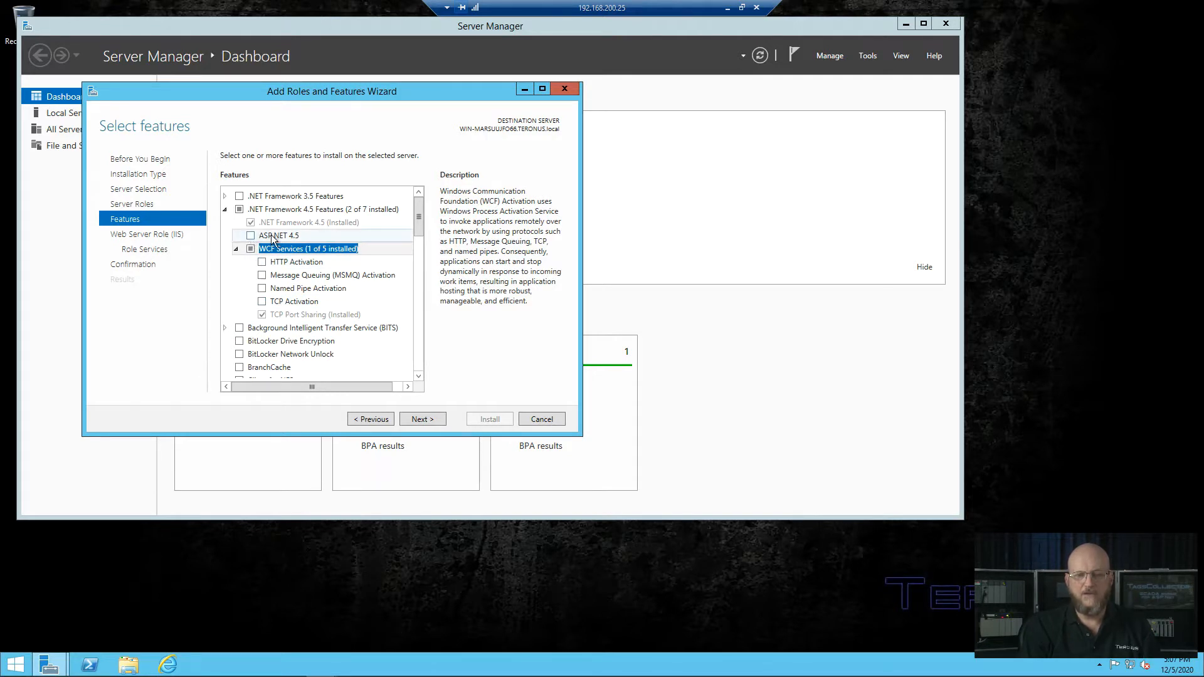
Step: Add the ASP.NET 4.5, HTTP Activation (with its required features) and TCP Activation features
left_click(251, 237)
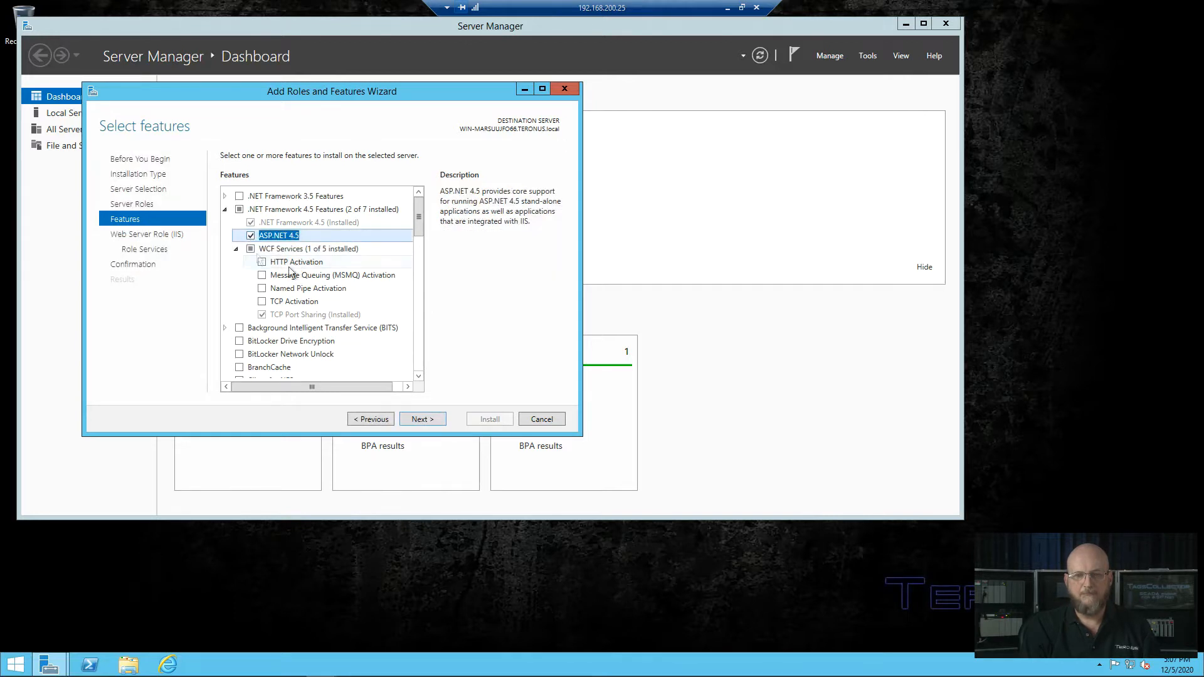
left_click(261, 262)
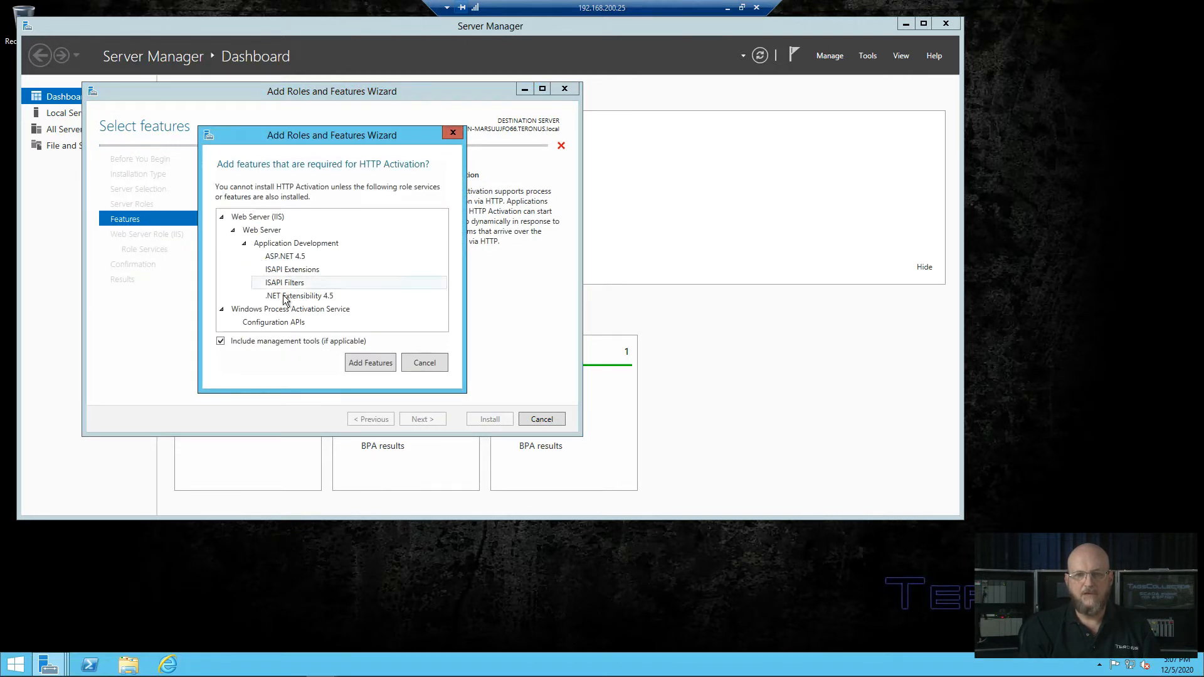
left_click(363, 361)
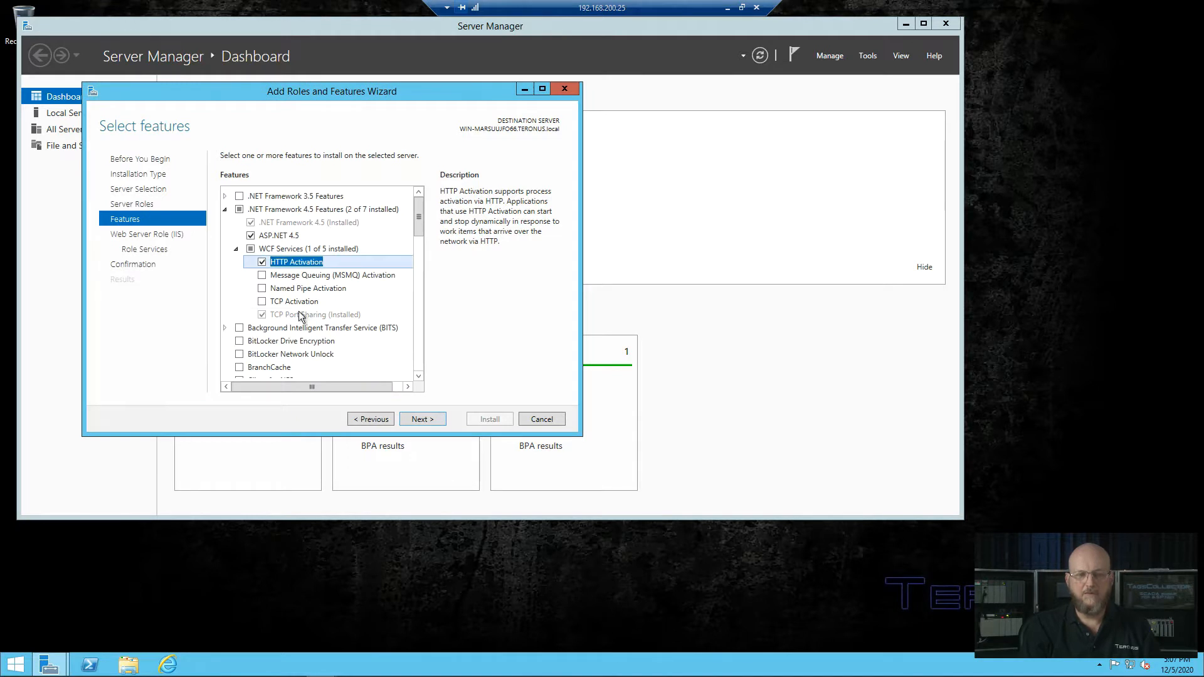
left_click(261, 302)
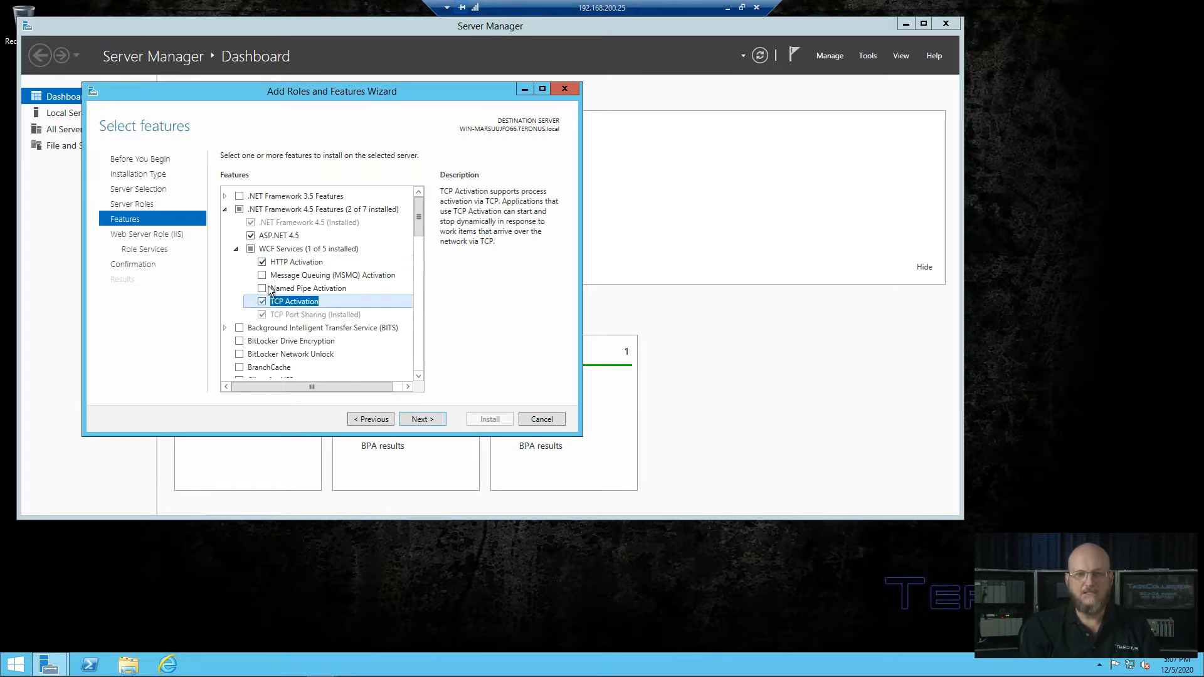
left_click(422, 419)
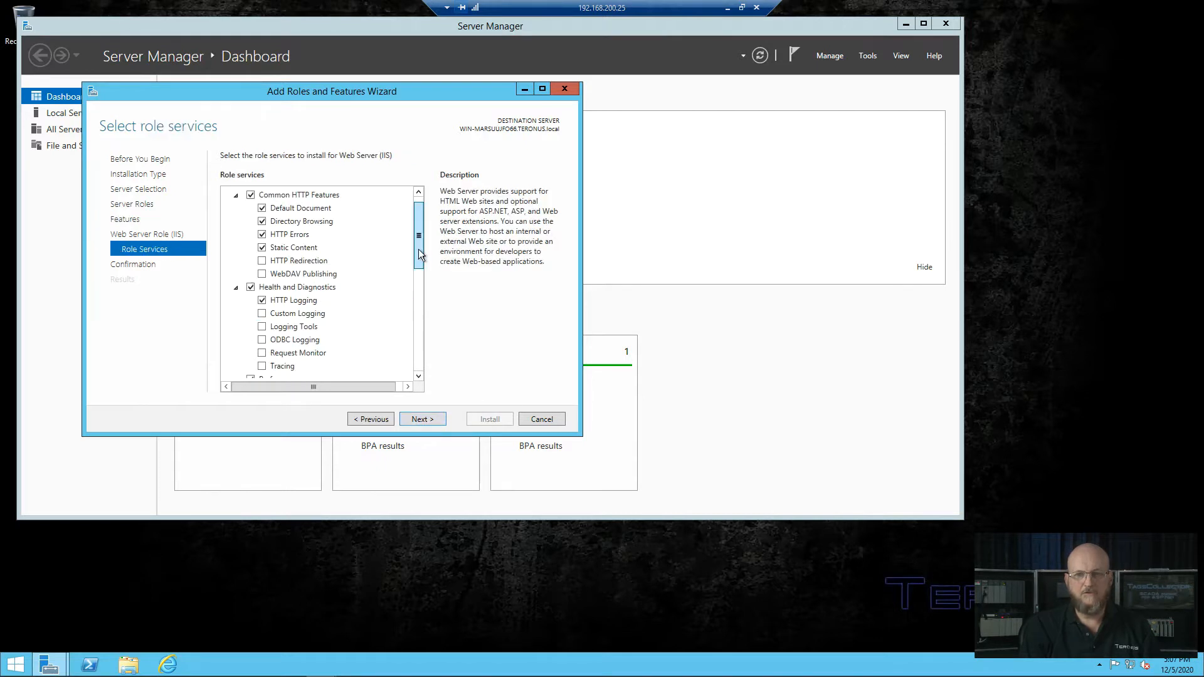
Step: Add Basic Authentication, IP and Domain Restrictions, and Windows Authentication security role services
left_click_drag(419, 249, 420, 324)
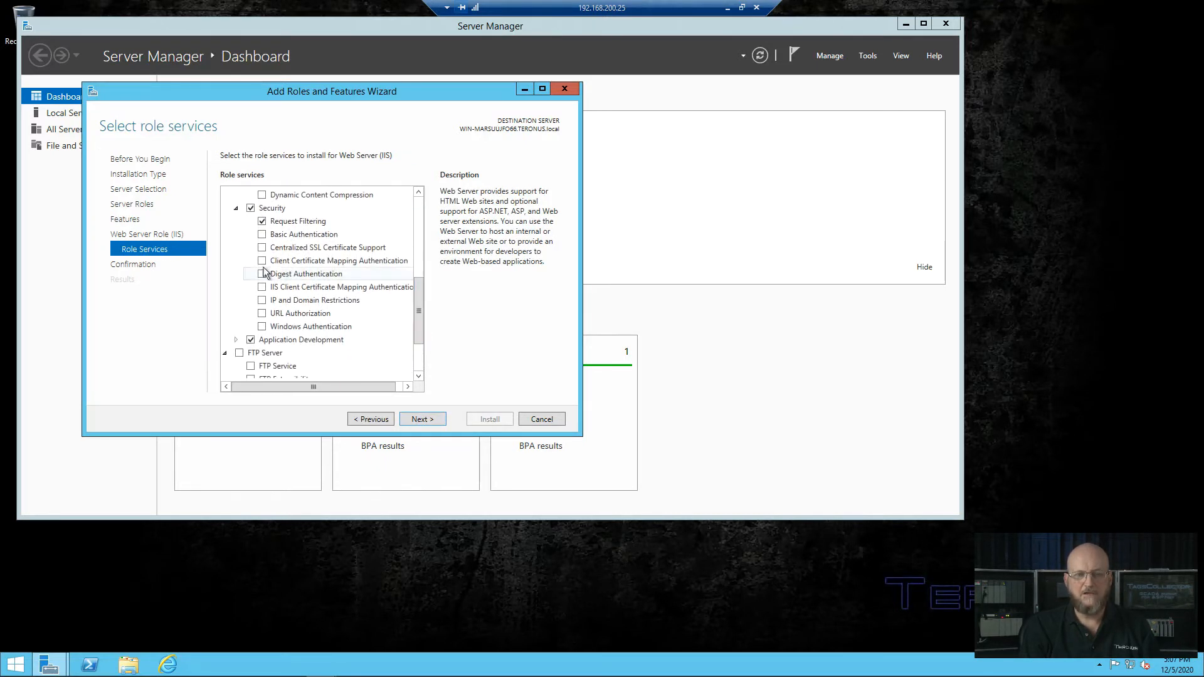
left_click(262, 235)
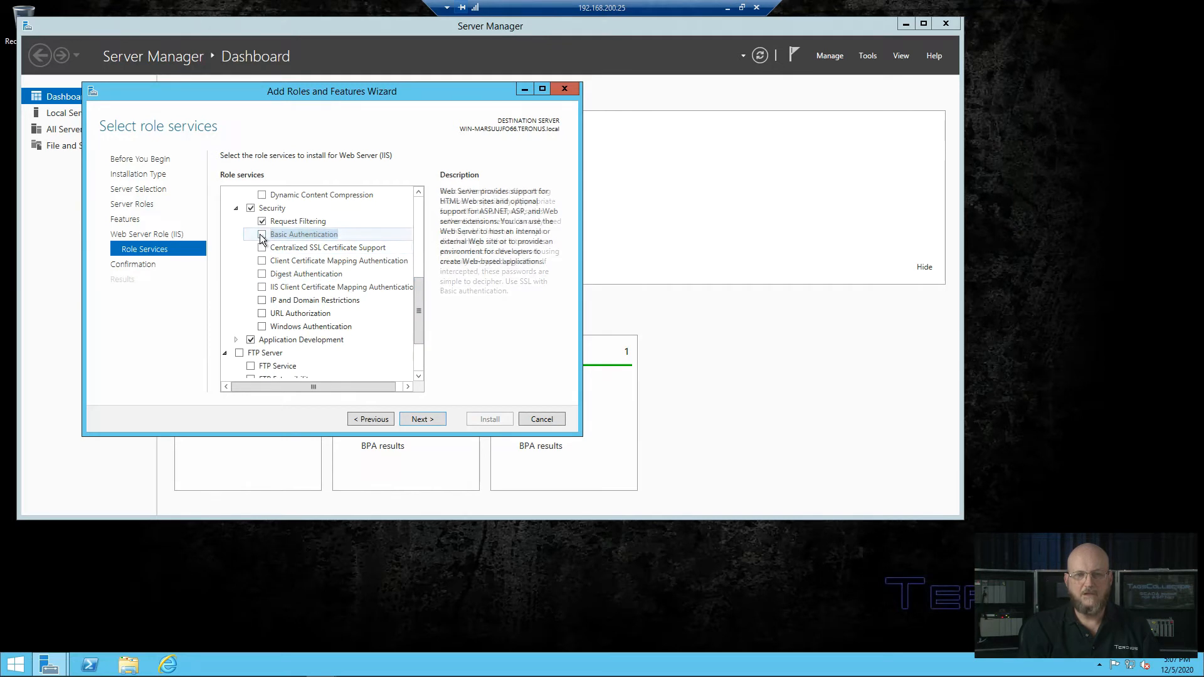
left_click(263, 302)
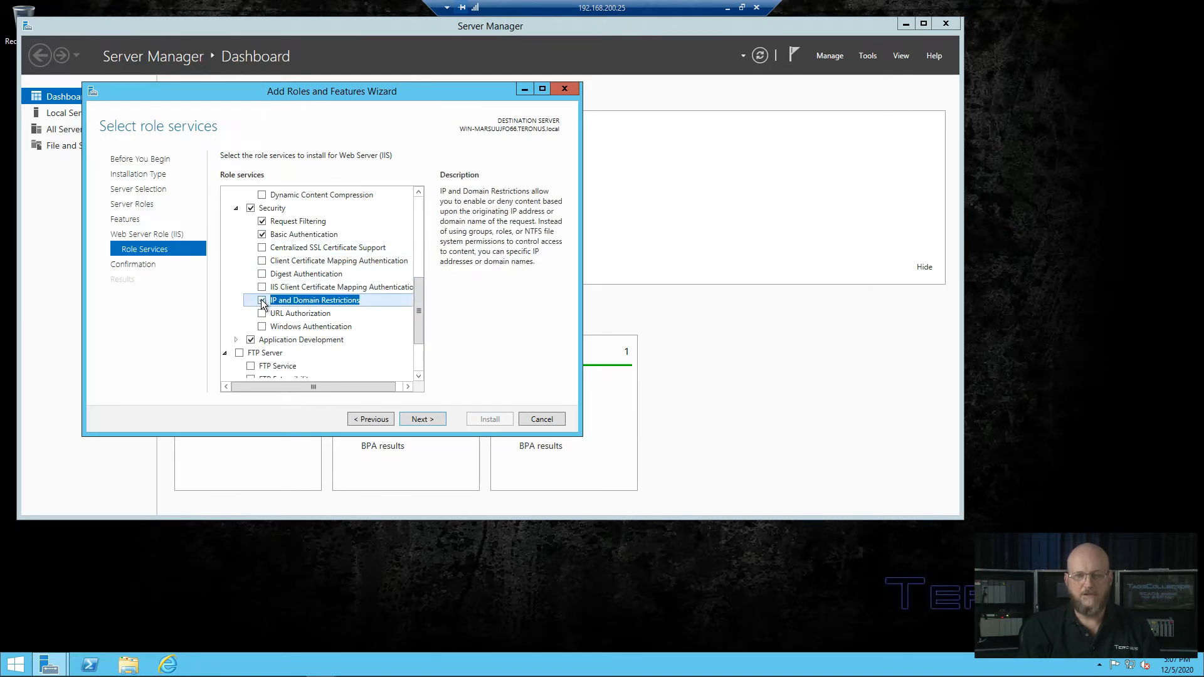
left_click(262, 326)
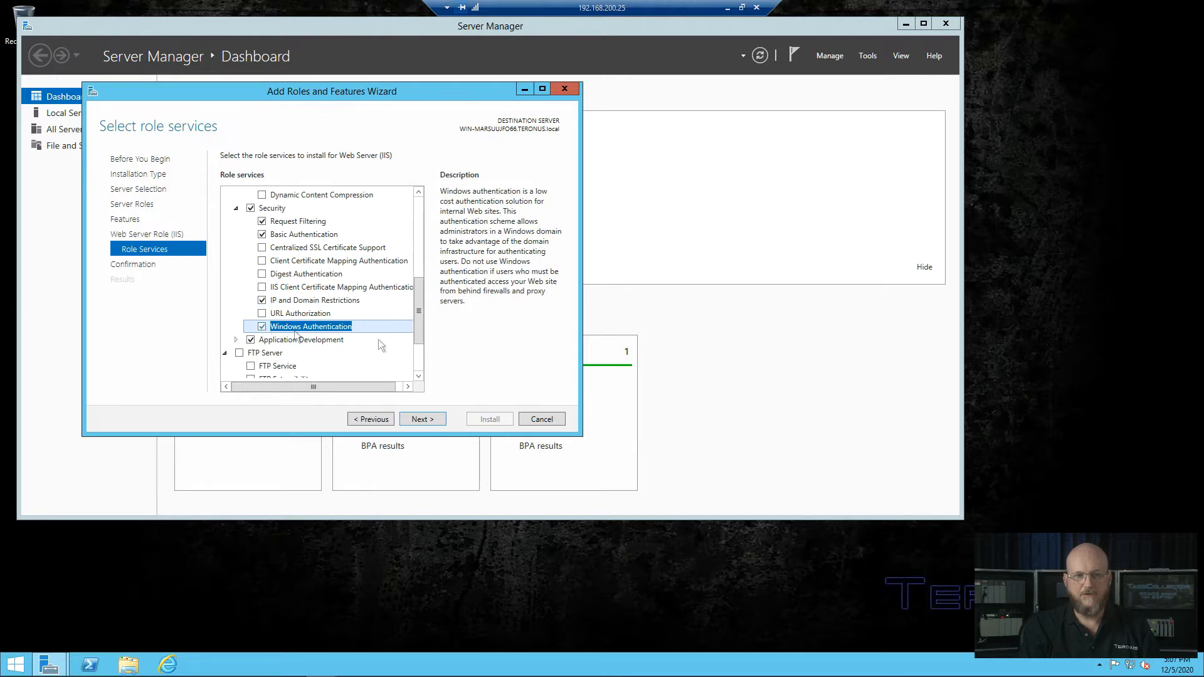
Step: Add FTP Service and IIS Management Console, accepting the console's required features
left_click_drag(420, 322, 418, 340)
left_click(251, 312)
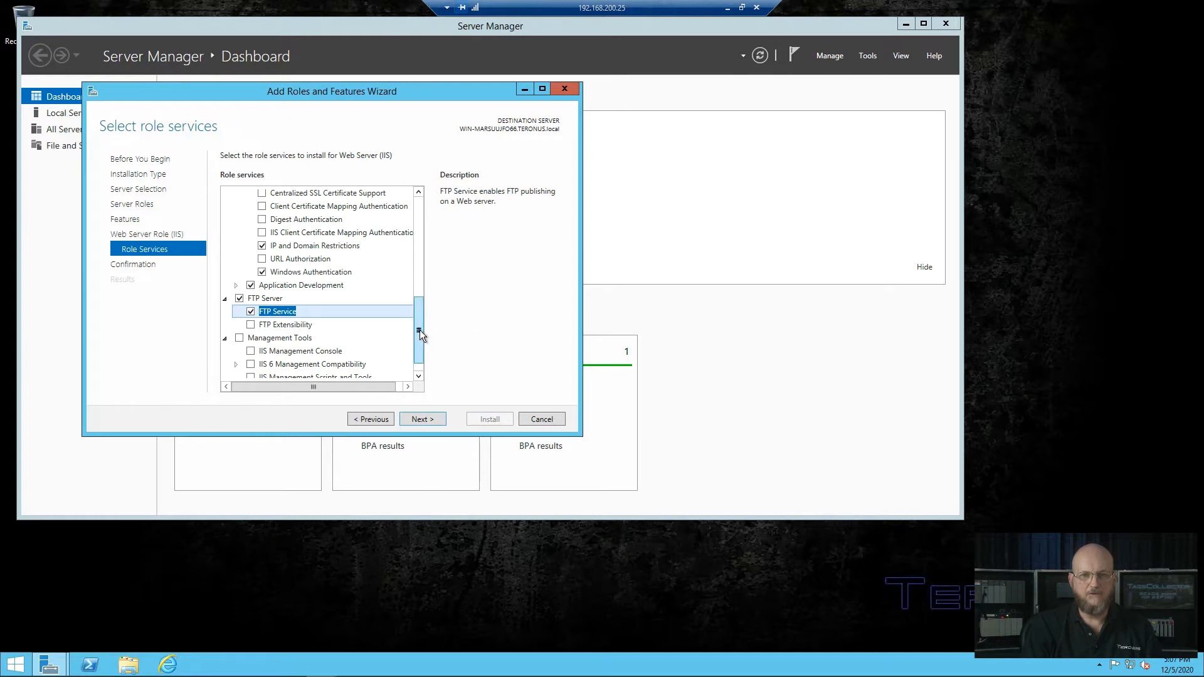
left_click_drag(419, 330, 419, 349)
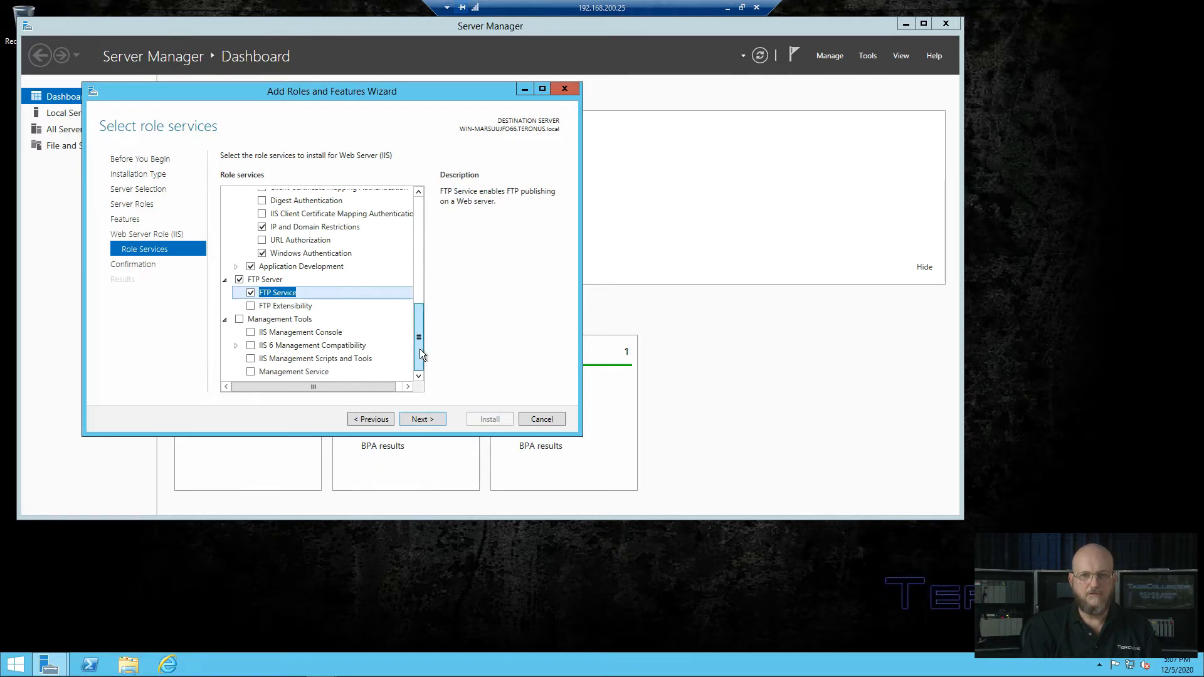
left_click(250, 333)
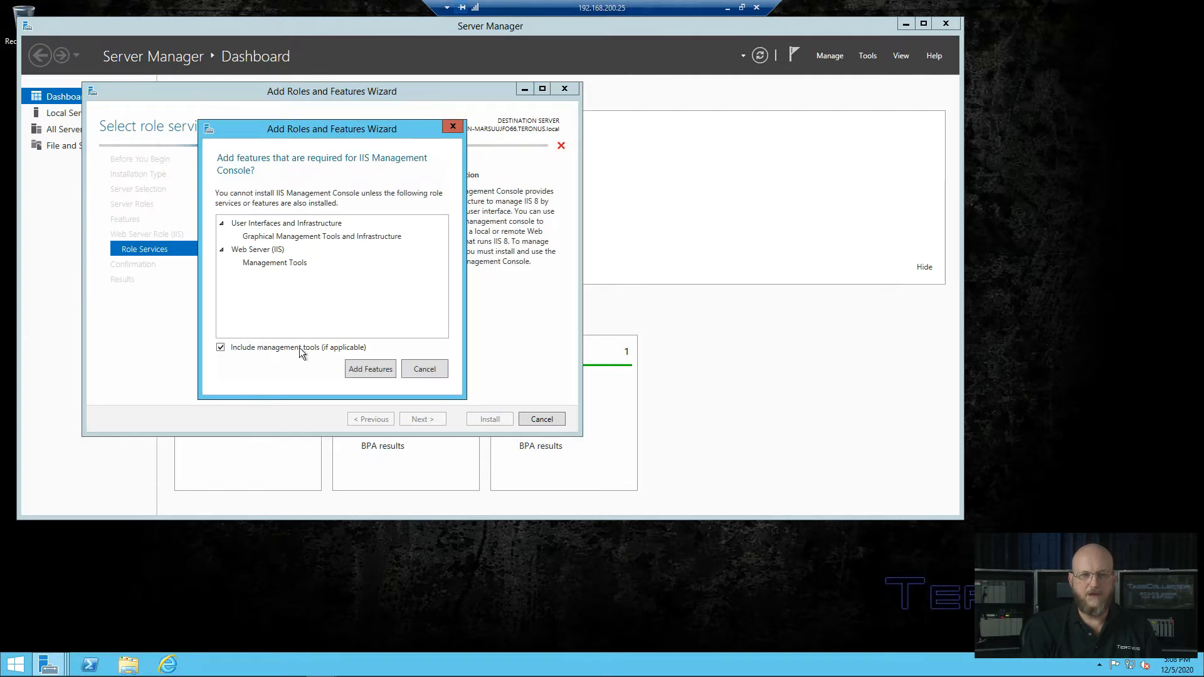
left_click(368, 370)
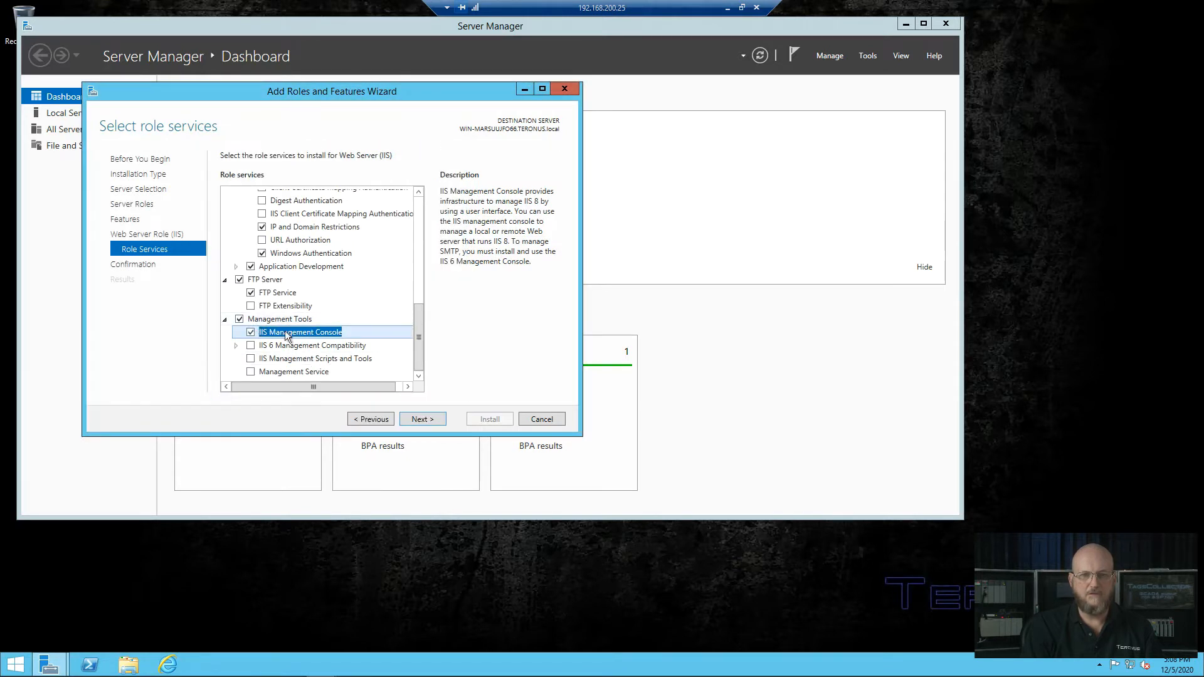
left_click(420, 419)
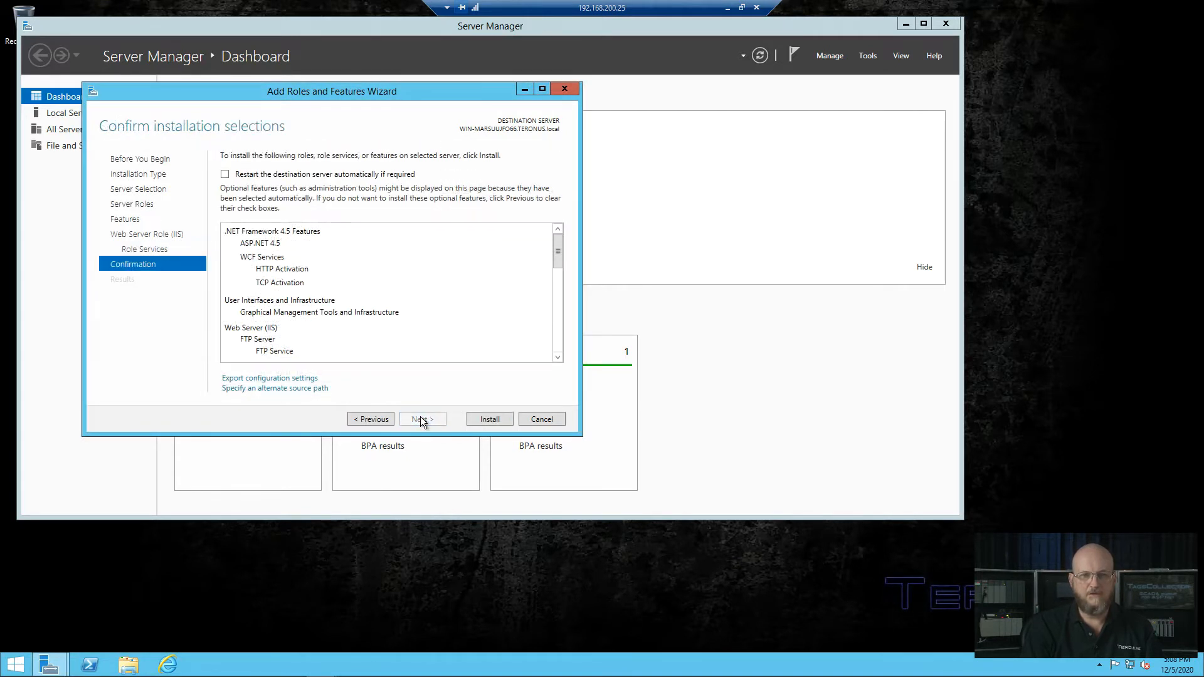
Step: Install the selected roles and features, then close the wizard and Server Manager
left_click(483, 416)
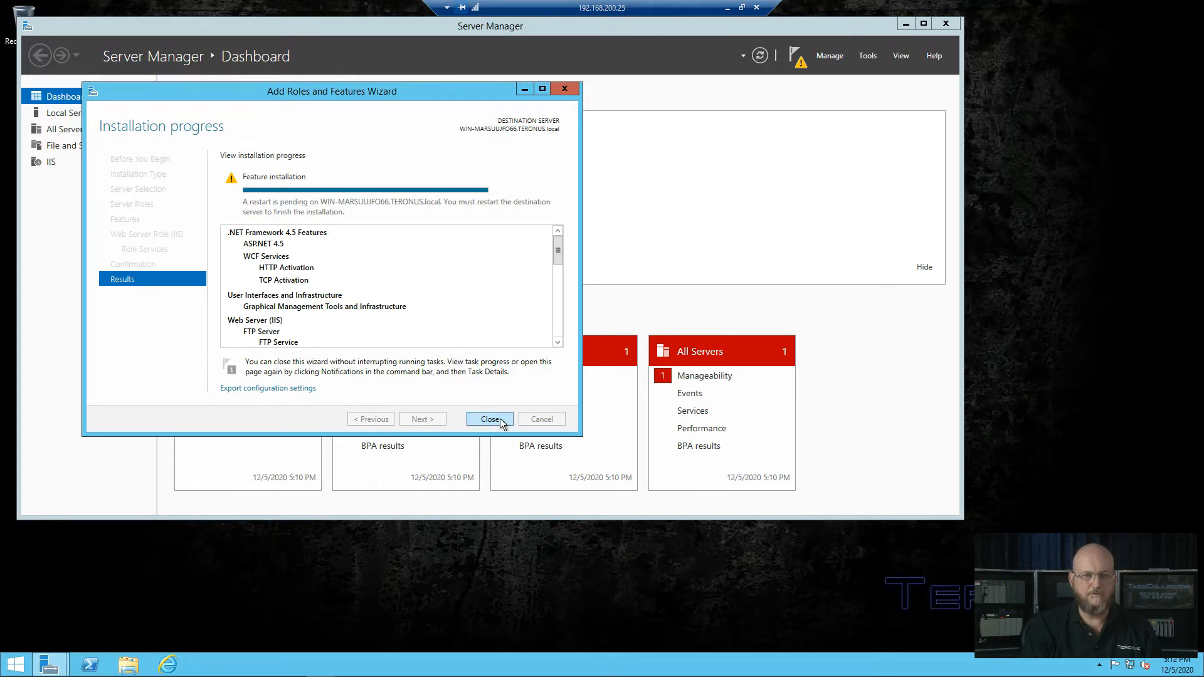
left_click(499, 418)
left_click(938, 25)
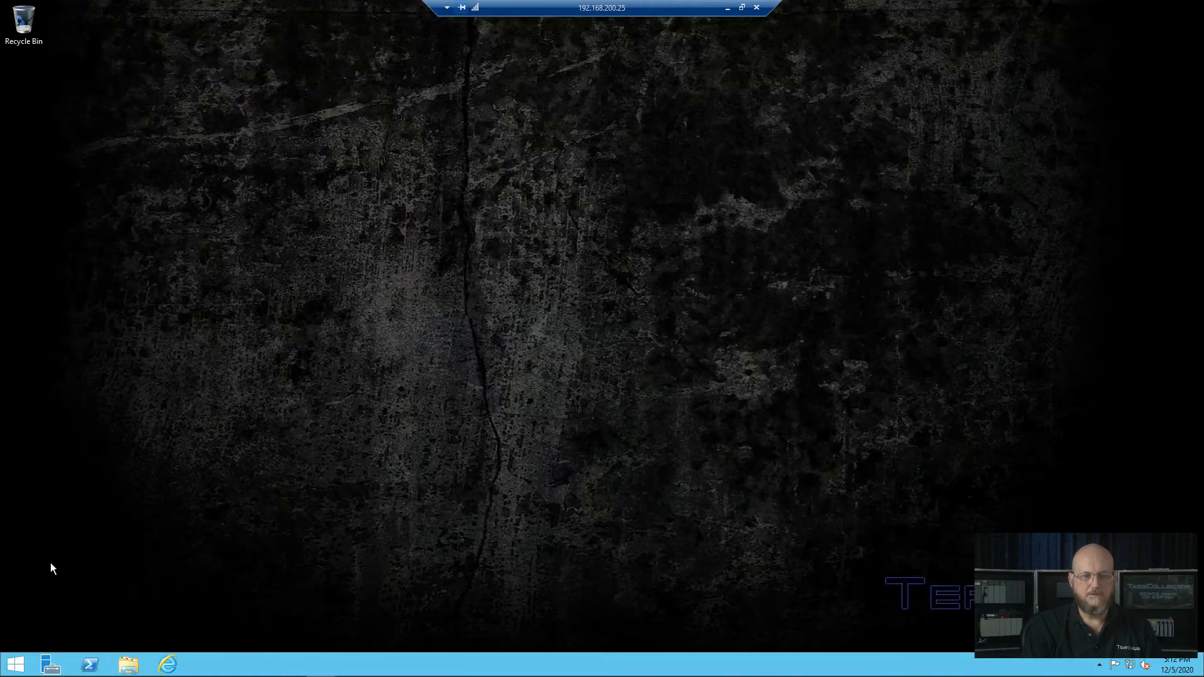
Step: Restart the server with the default shutdown reason
left_click(15, 665)
left_click(1125, 51)
left_click(1116, 107)
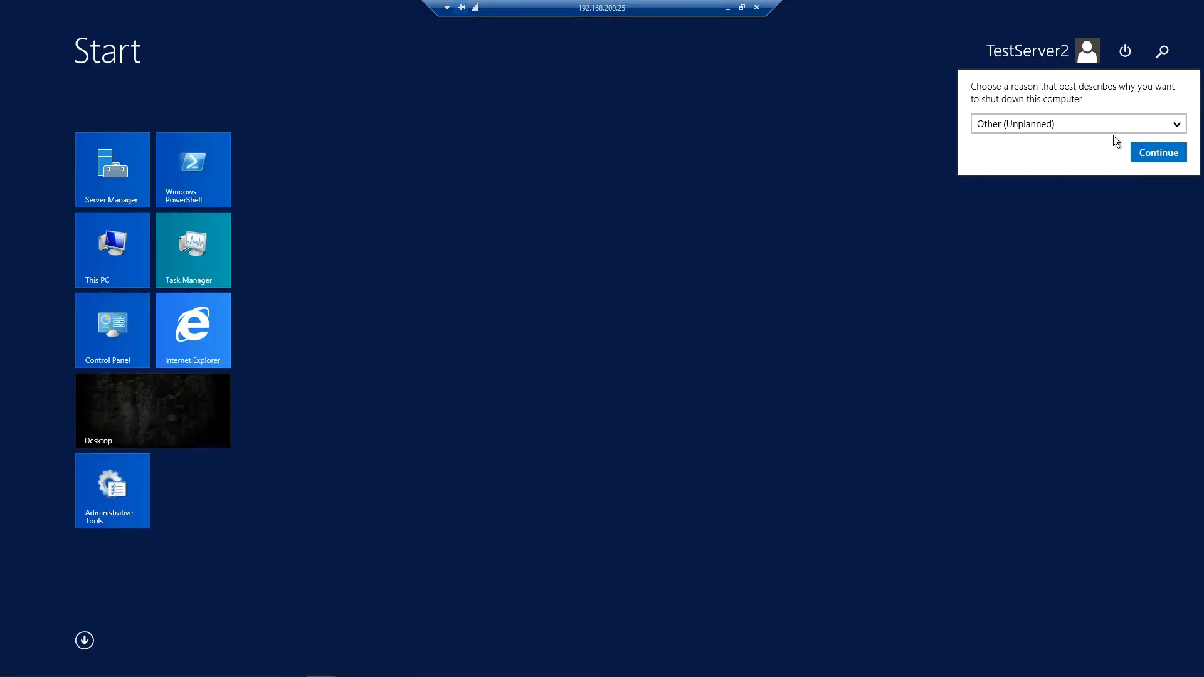
left_click(1158, 153)
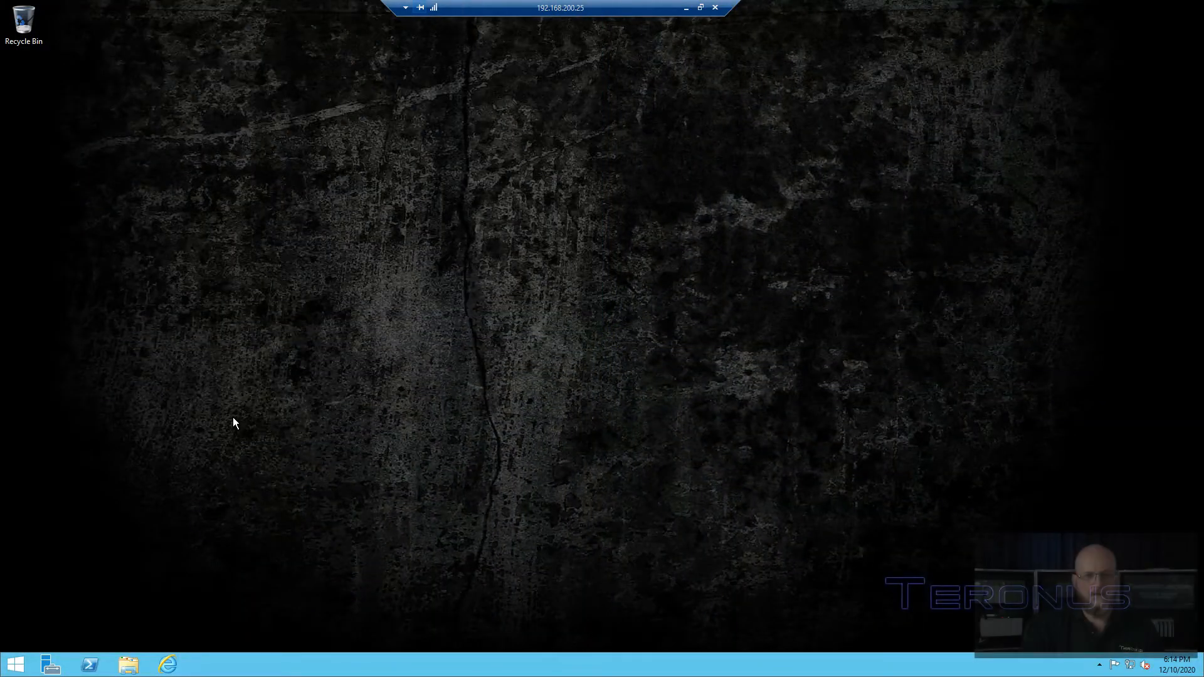
left_click(168, 665)
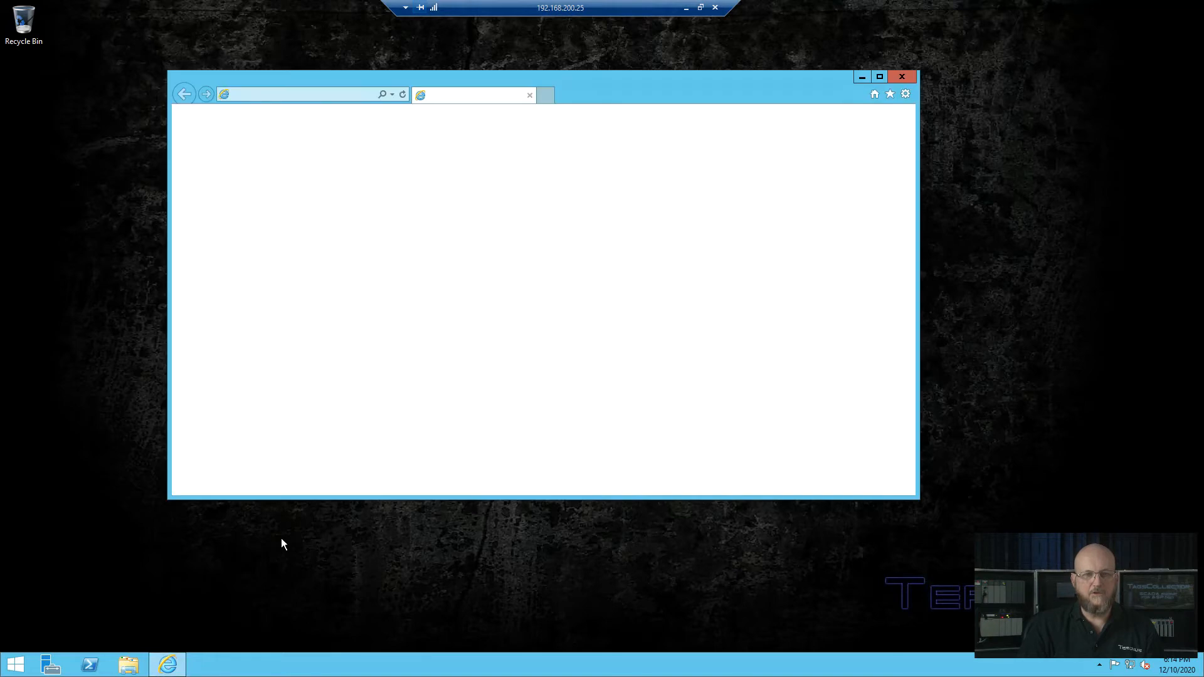
left_click(325, 95)
type("localhos")
key("Return")
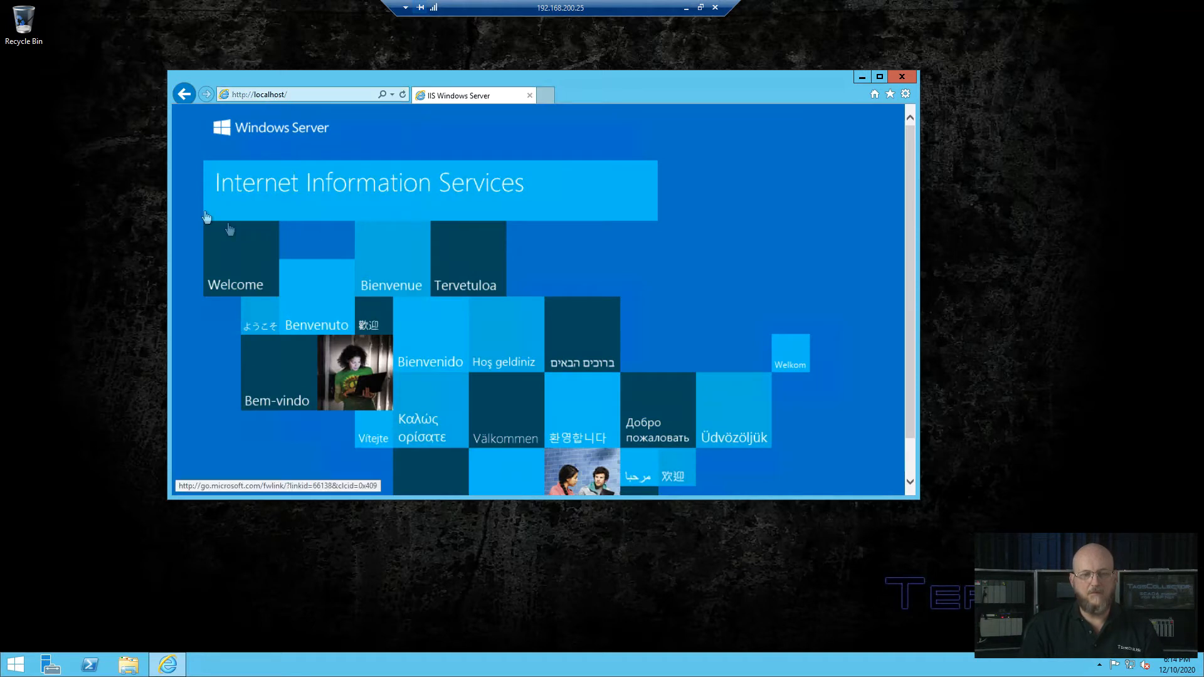
left_click(905, 93)
left_click(807, 267)
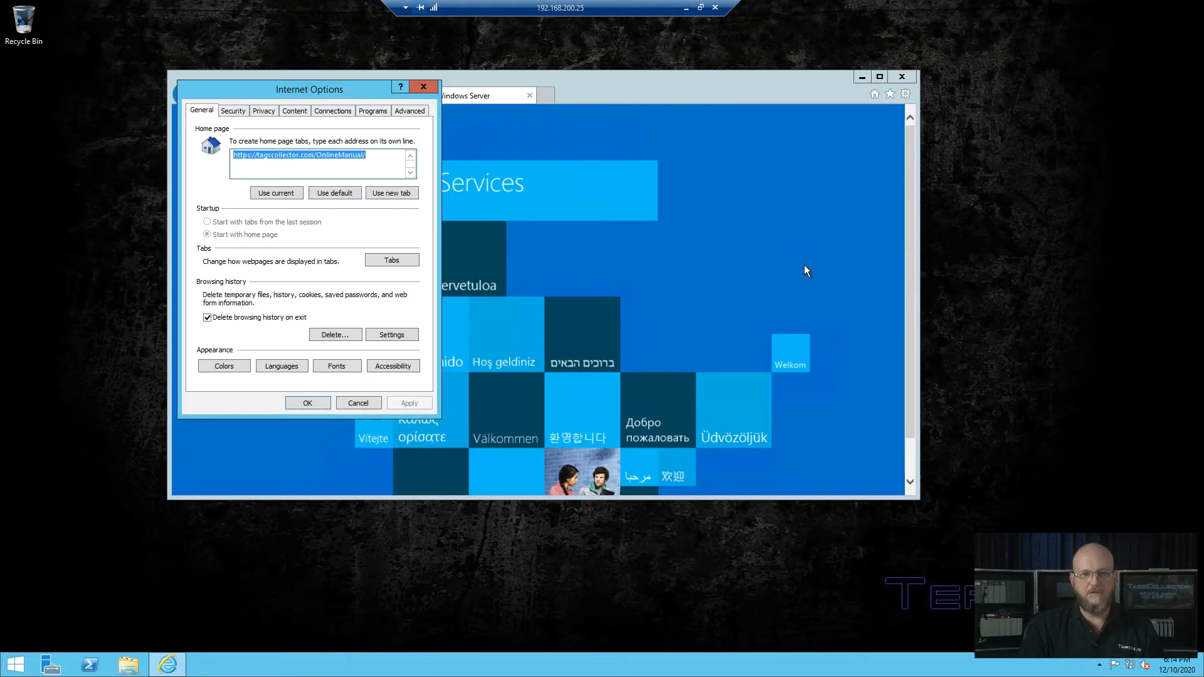
left_click(409, 404)
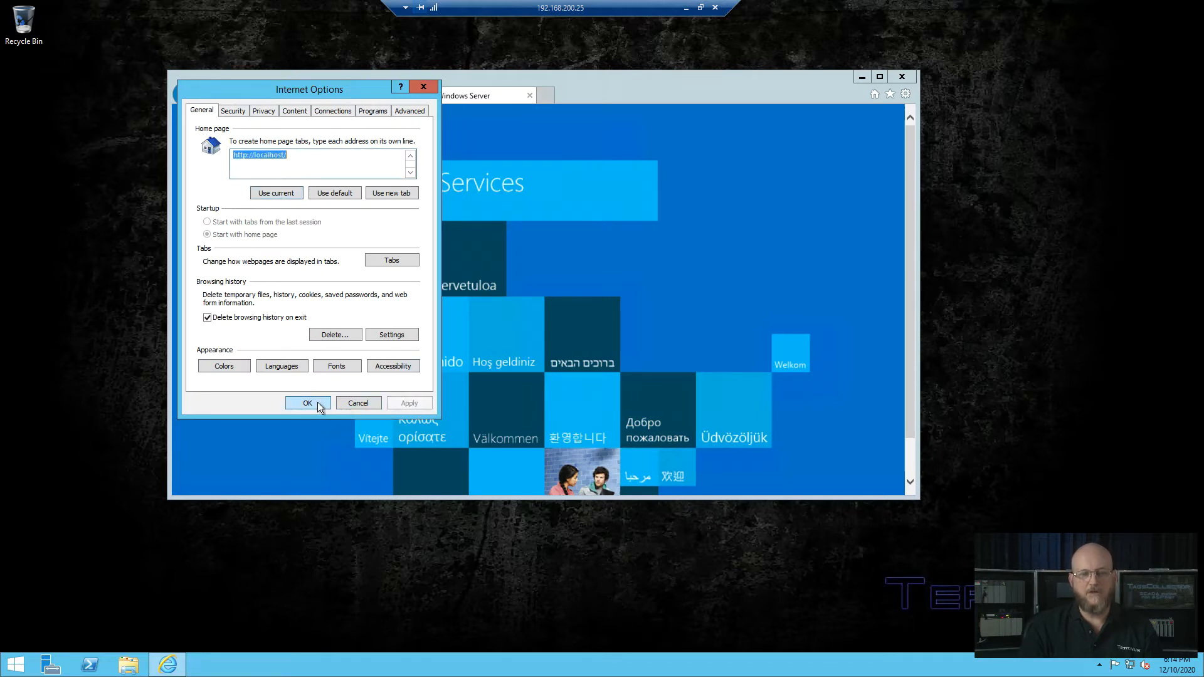
left_click(308, 403)
left_click(900, 77)
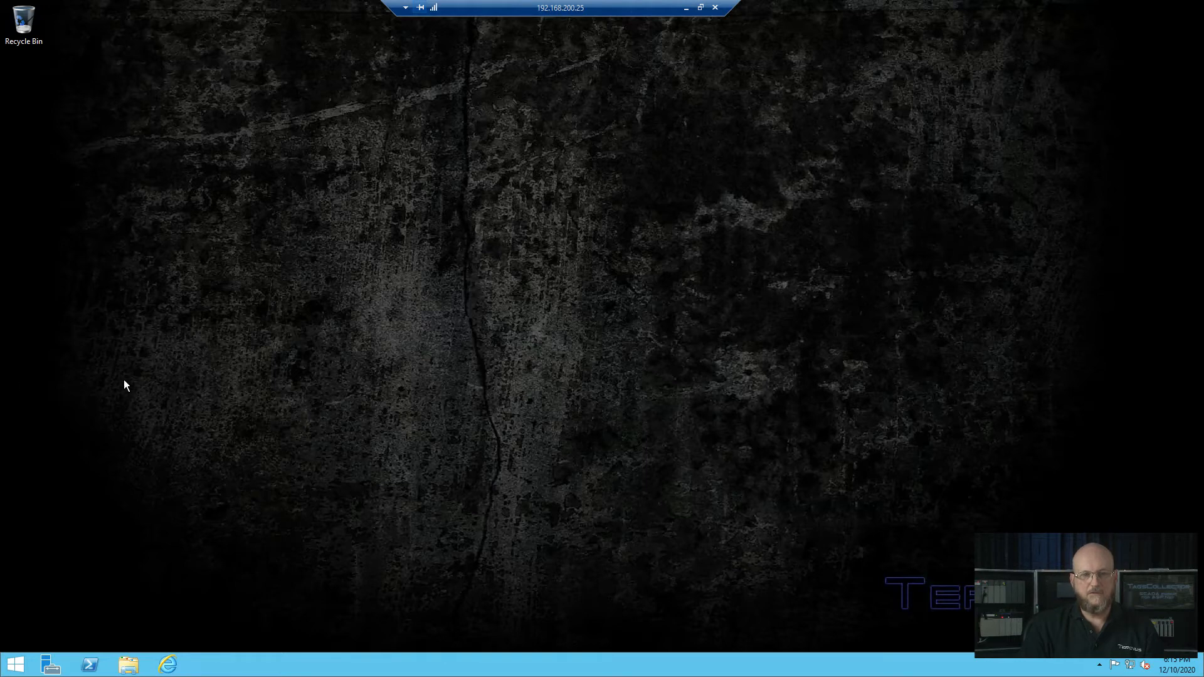
Step: Paste the Publish folder onto the empty desktop
right_click(50, 321)
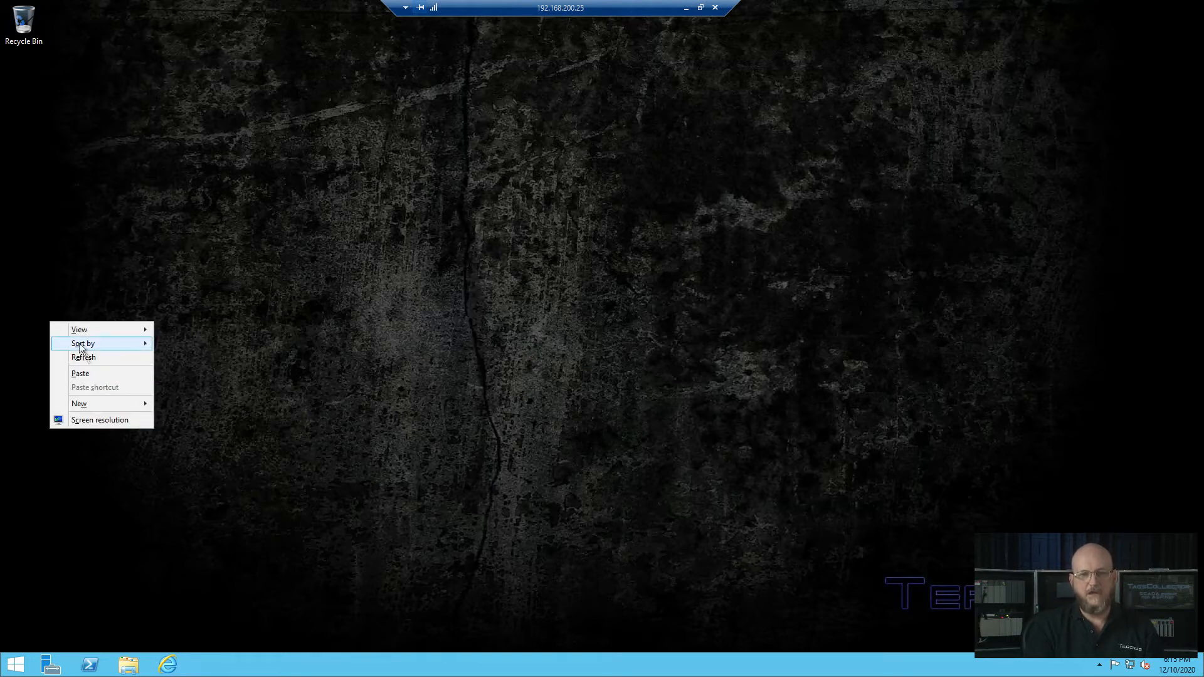
left_click(87, 375)
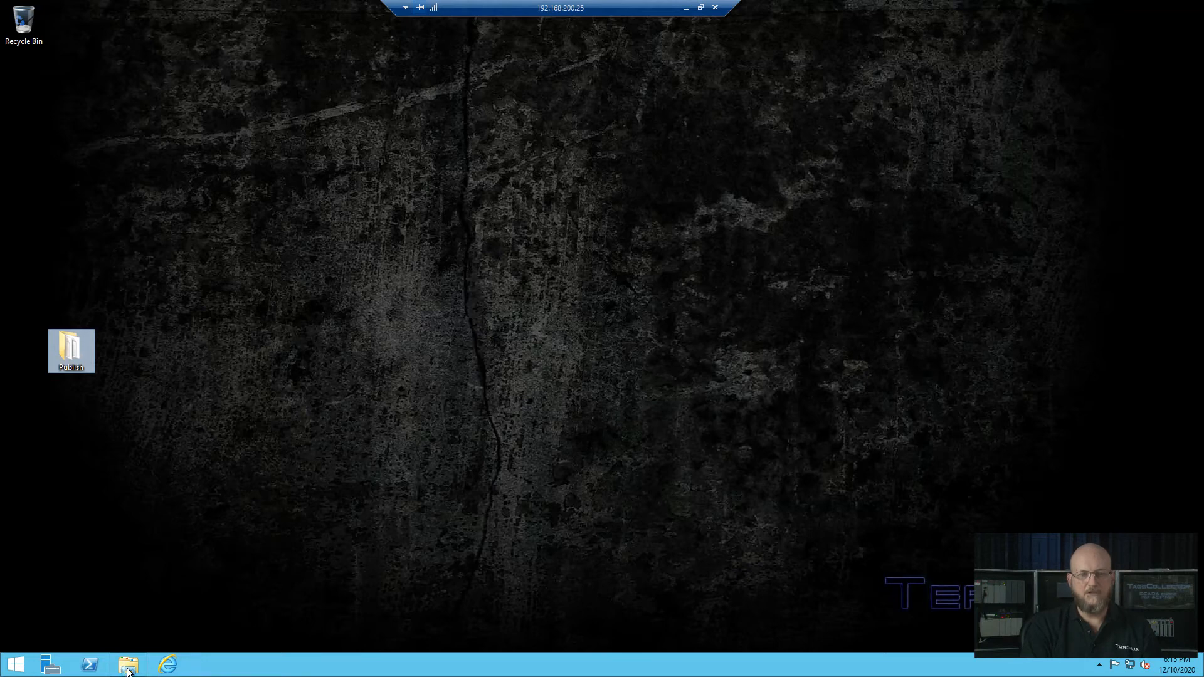
Step: Create a new folder named TagsCollector in C:\inetpub\wwwroot
left_click(128, 666)
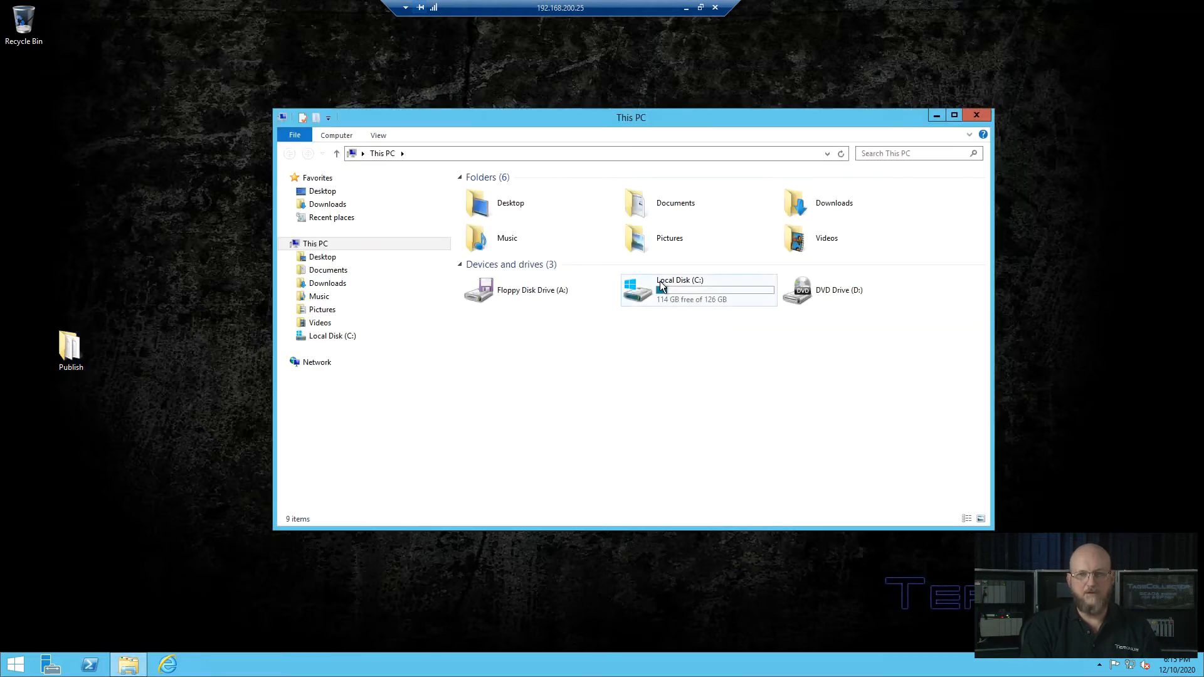
double_click(660, 281)
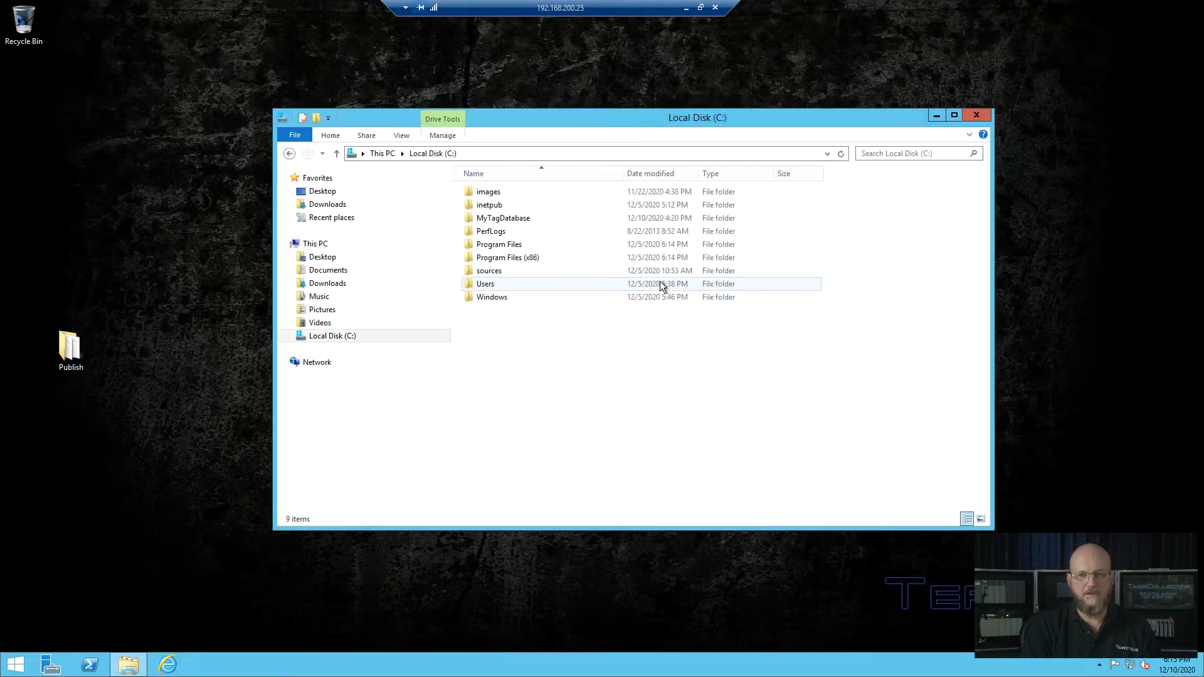
double_click(517, 207)
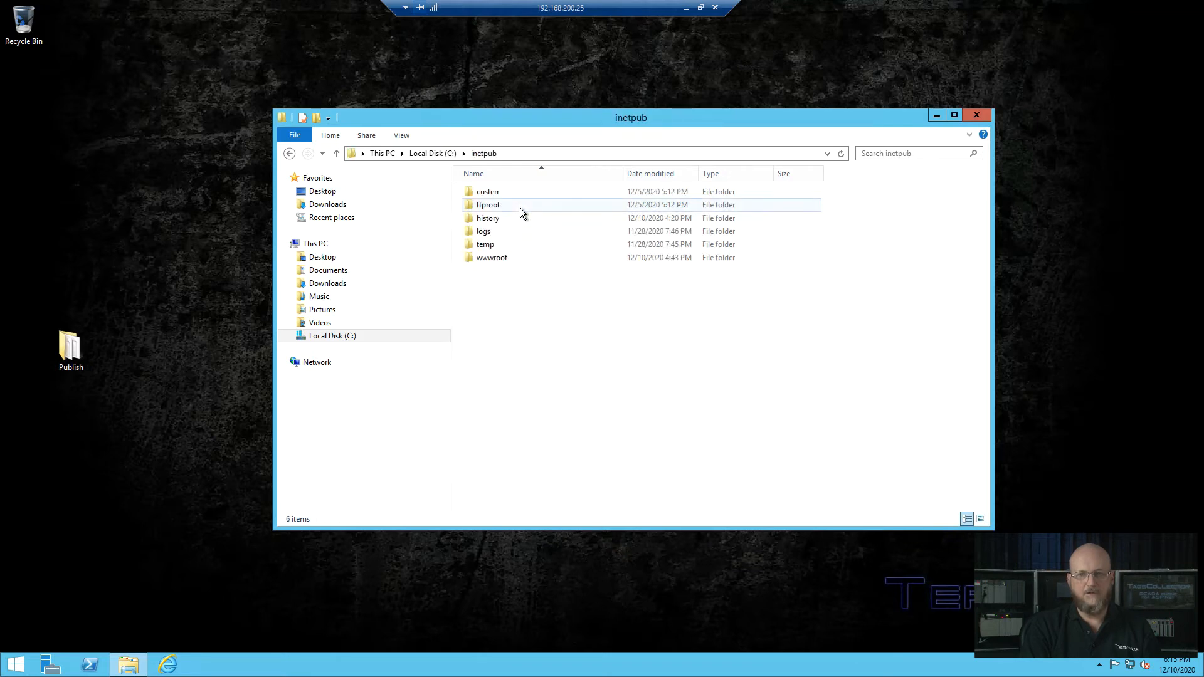
double_click(500, 257)
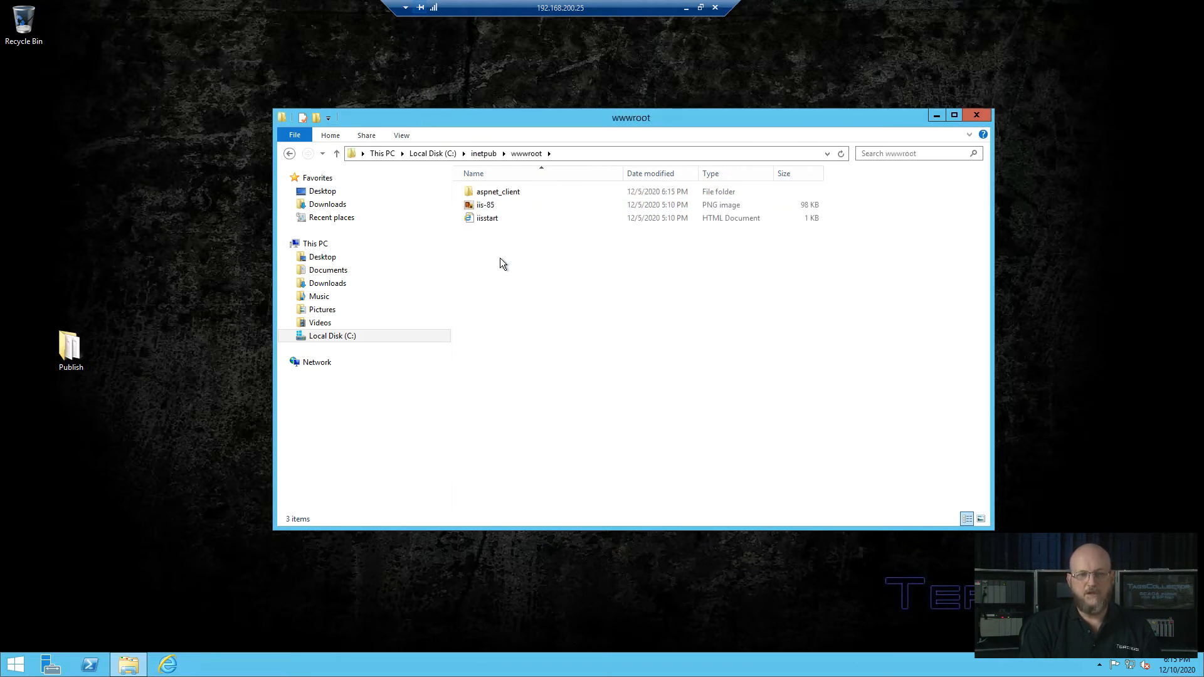
right_click(500, 258)
mouse_move(538, 374)
left_click(660, 373)
type("Ta")
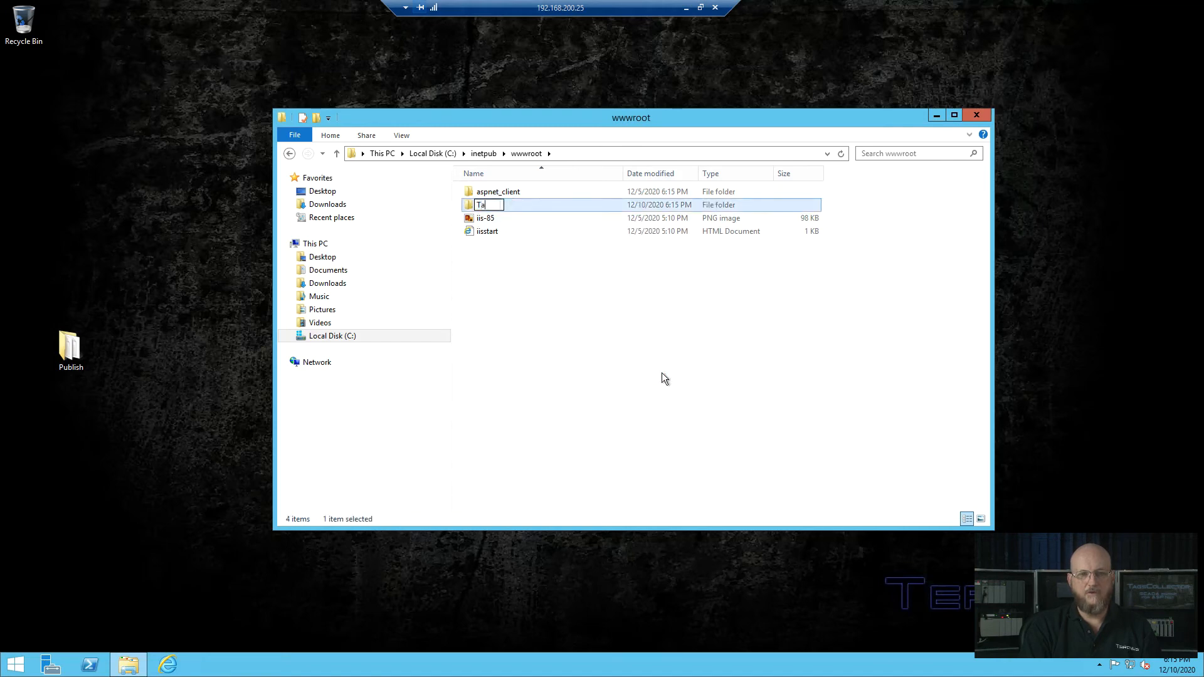
type("gsCollector")
key("Return")
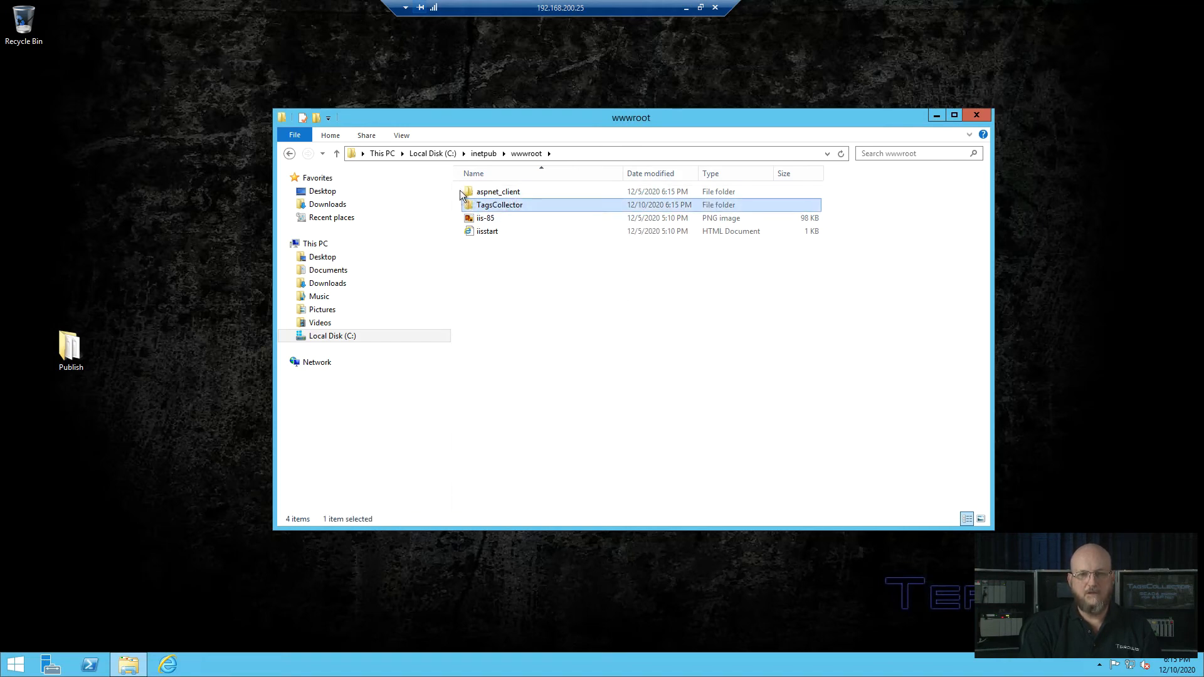
Step: Copy all 27 items from the desktop Publish folder into TagsCollector
double_click(477, 204)
double_click(70, 348)
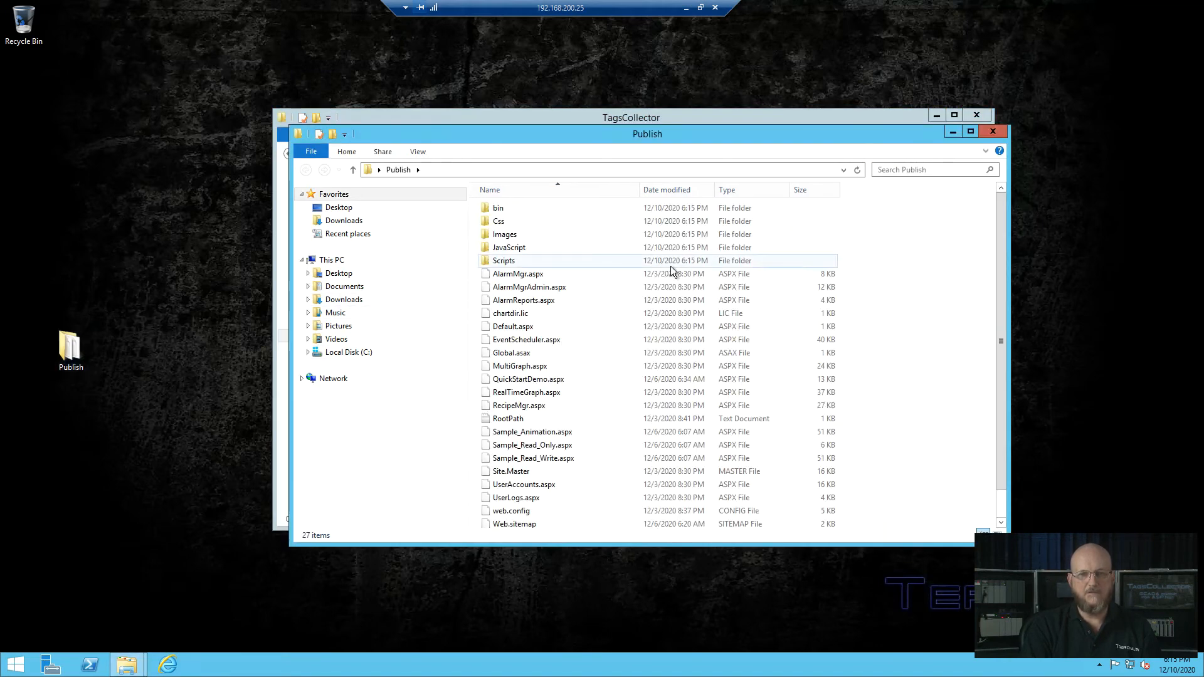
key("ctrl+a")
key("ctrl+c")
left_click(780, 117)
right_click(584, 232)
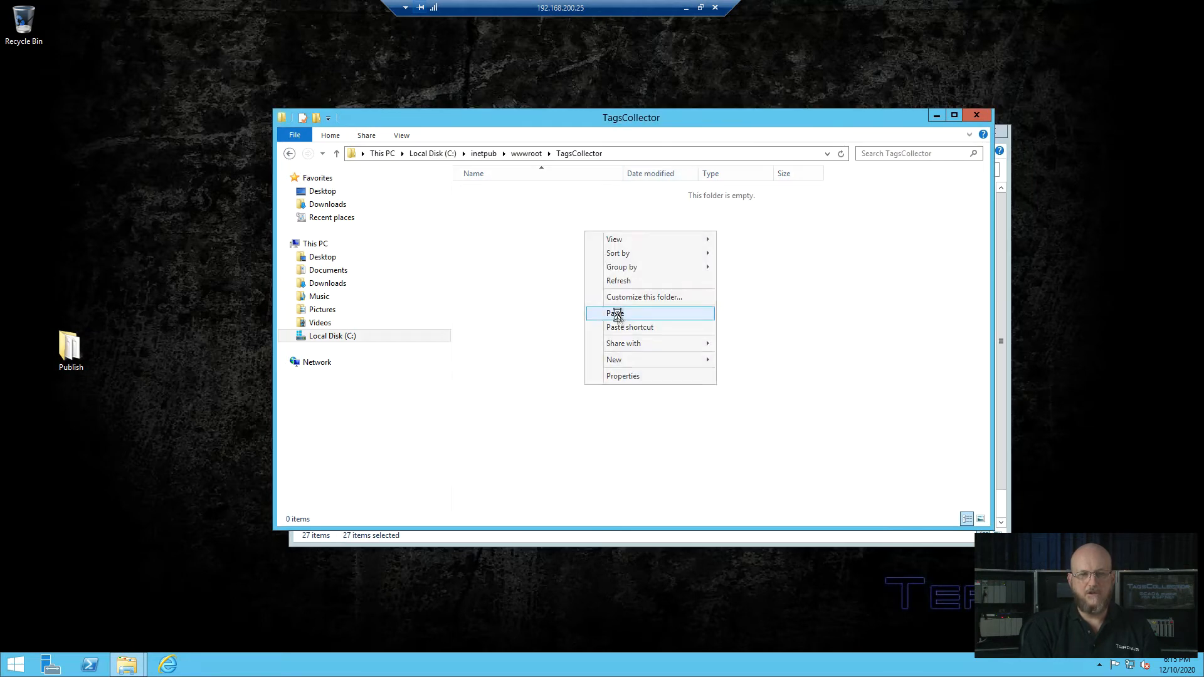
left_click(616, 313)
left_click(596, 271)
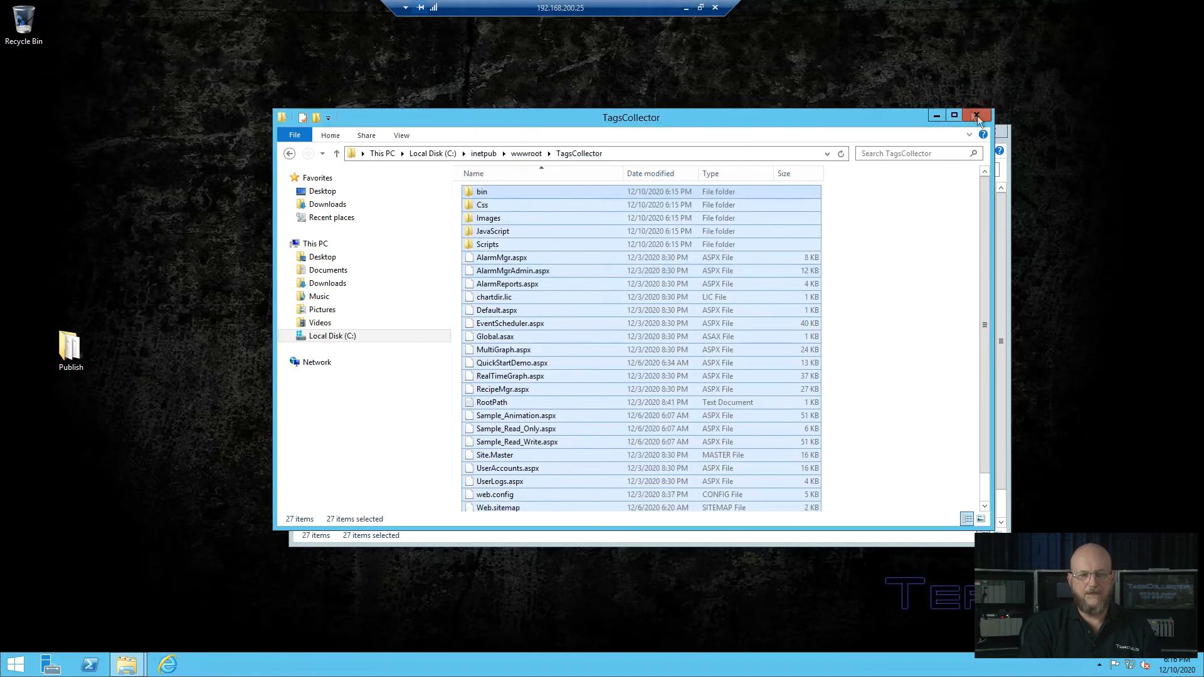
Step: Close both folder windows and delete the Publish folder from the desktop
left_click(974, 117)
left_click(996, 132)
right_click(70, 348)
left_click(114, 505)
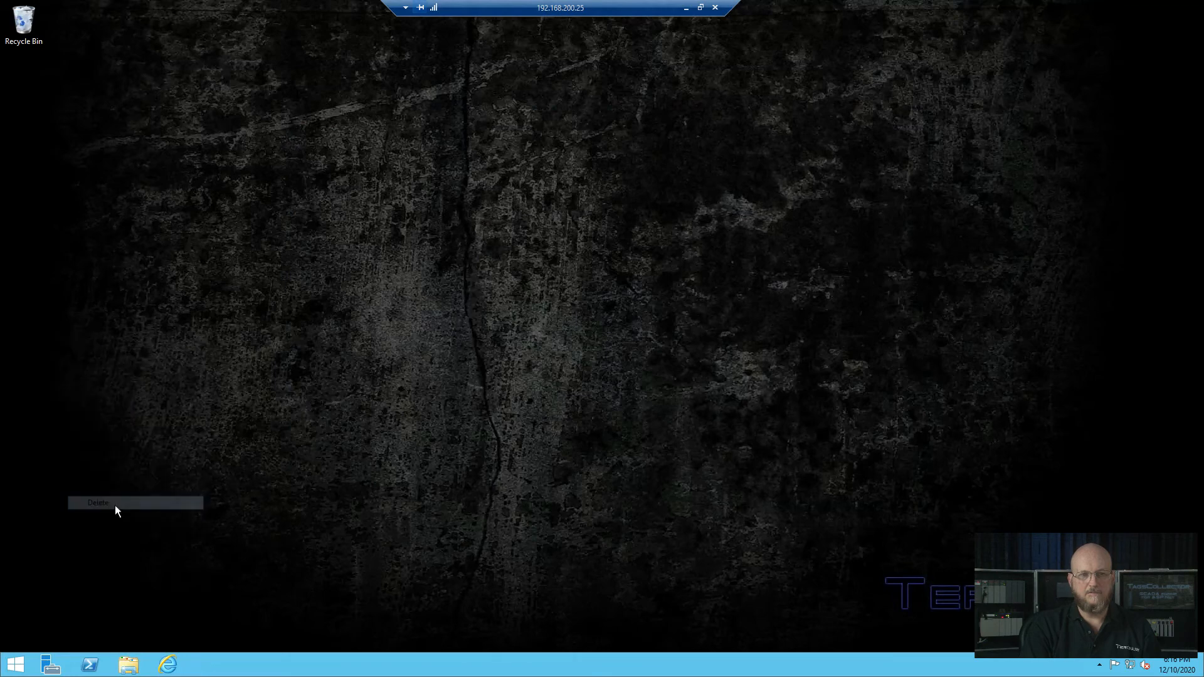
Step: Pin Internet Information Services (IIS) Manager to the taskbar from the Start app list
left_click(15, 665)
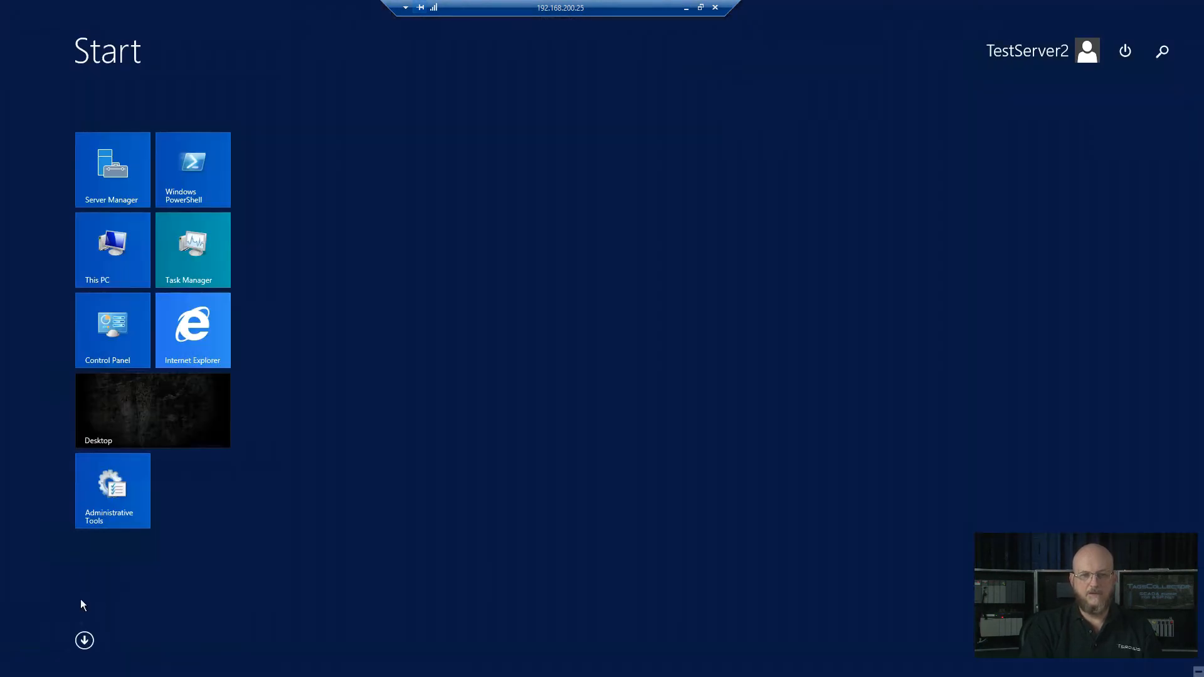
left_click(84, 641)
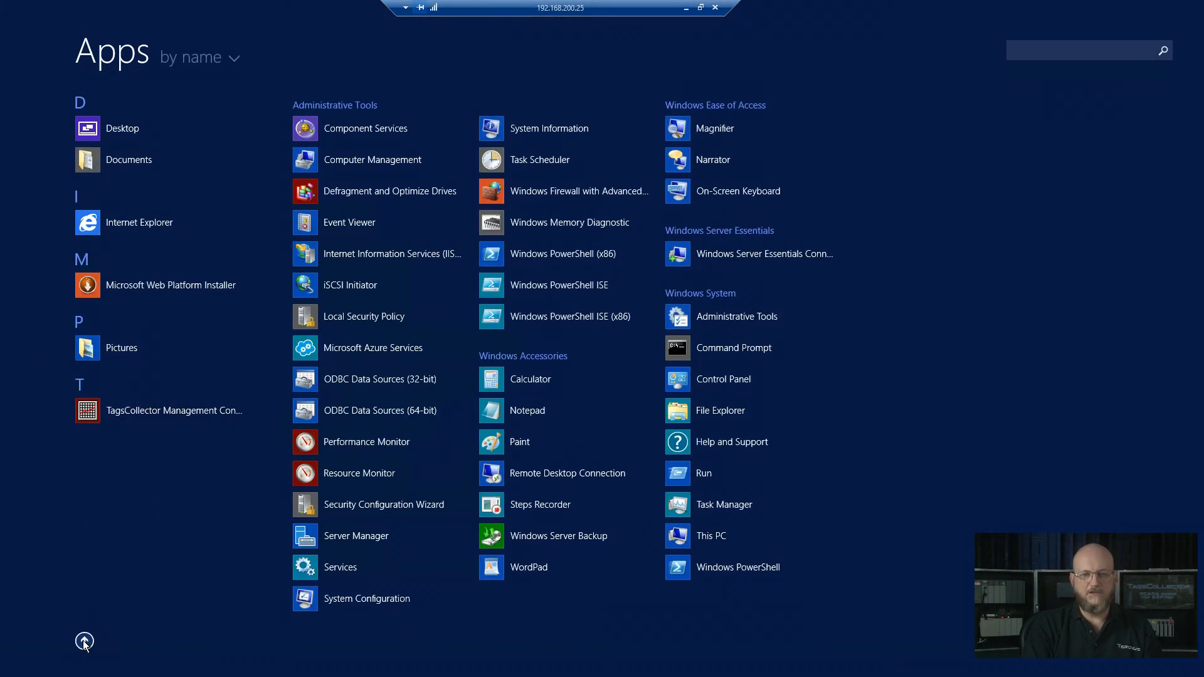
right_click(399, 257)
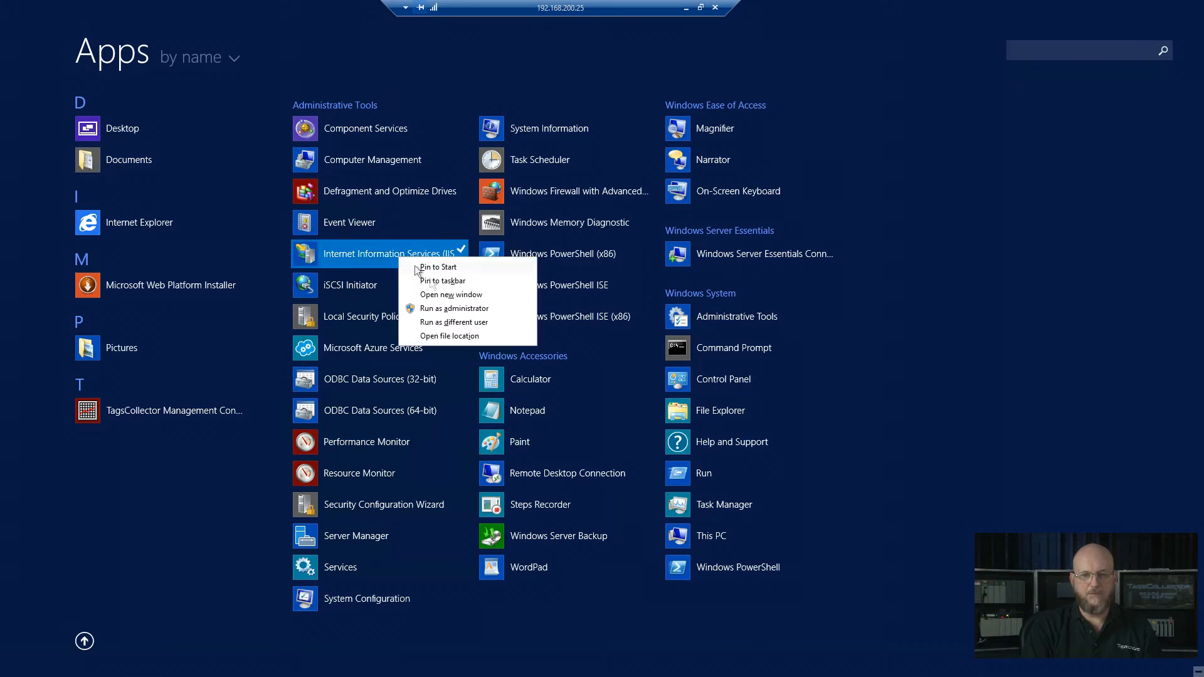
left_click(442, 280)
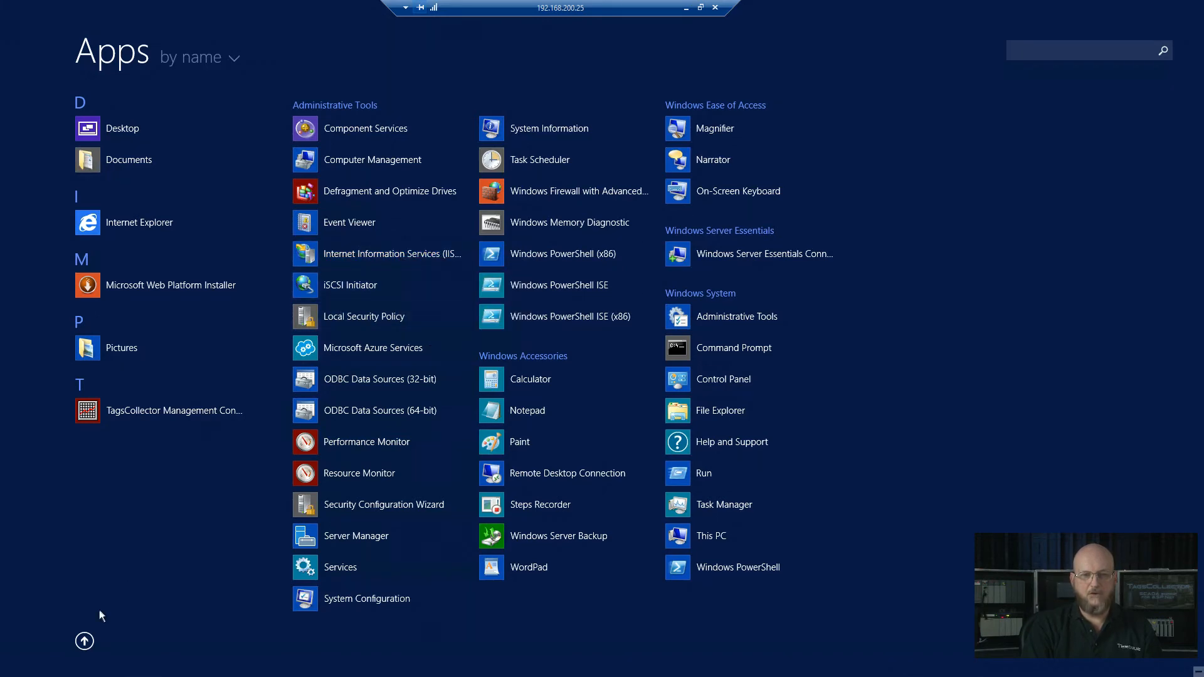
Step: Launch IIS Manager from its new taskbar pin
left_click(84, 641)
left_click(161, 412)
left_click(206, 664)
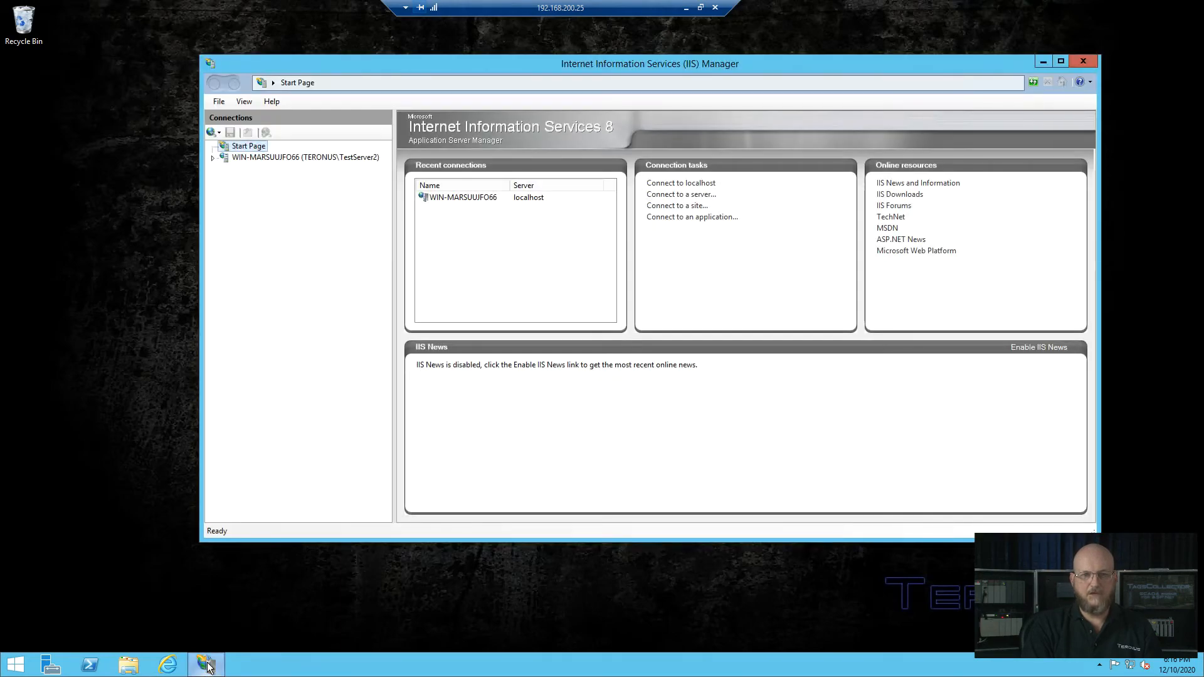
Step: Expand the server's Sites node and remove Default Web Site, confirming the deletion
left_click(213, 158)
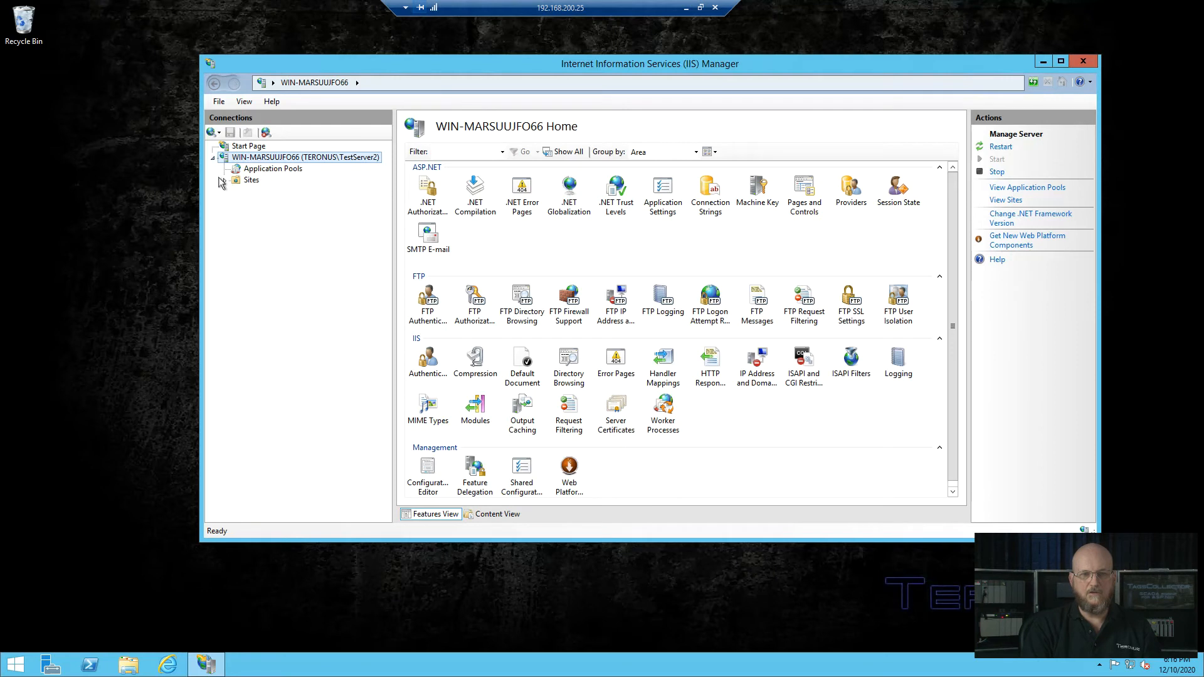
left_click(224, 181)
right_click(280, 192)
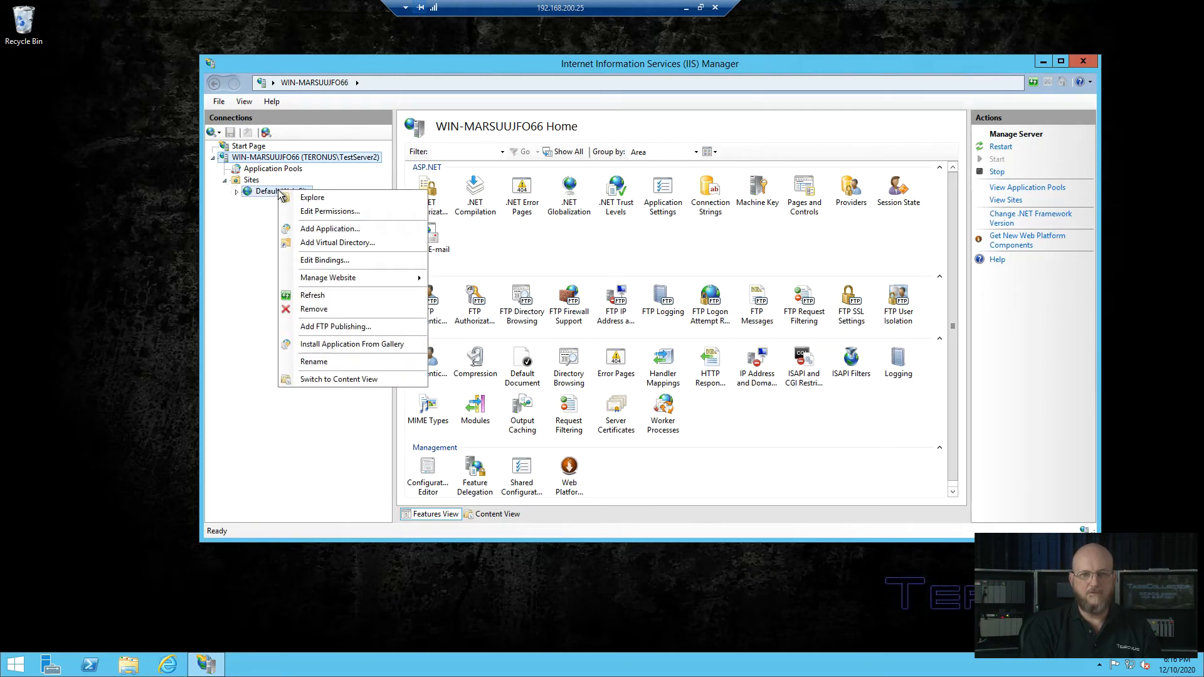
left_click(315, 309)
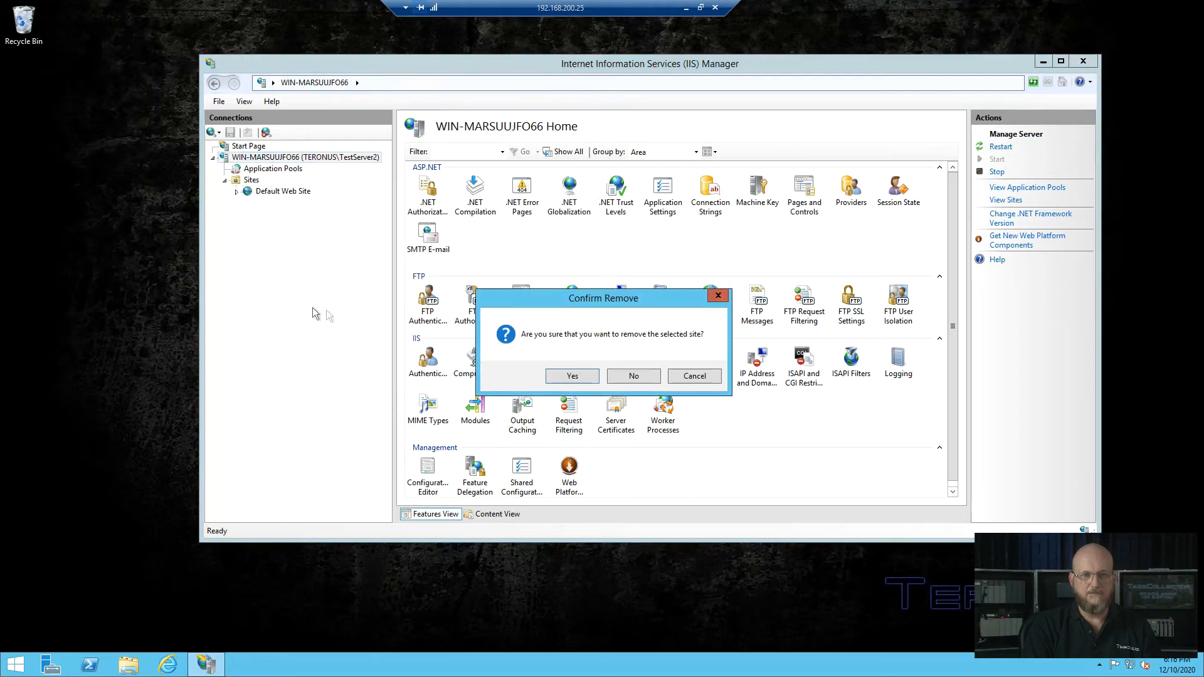
left_click(572, 378)
right_click(255, 186)
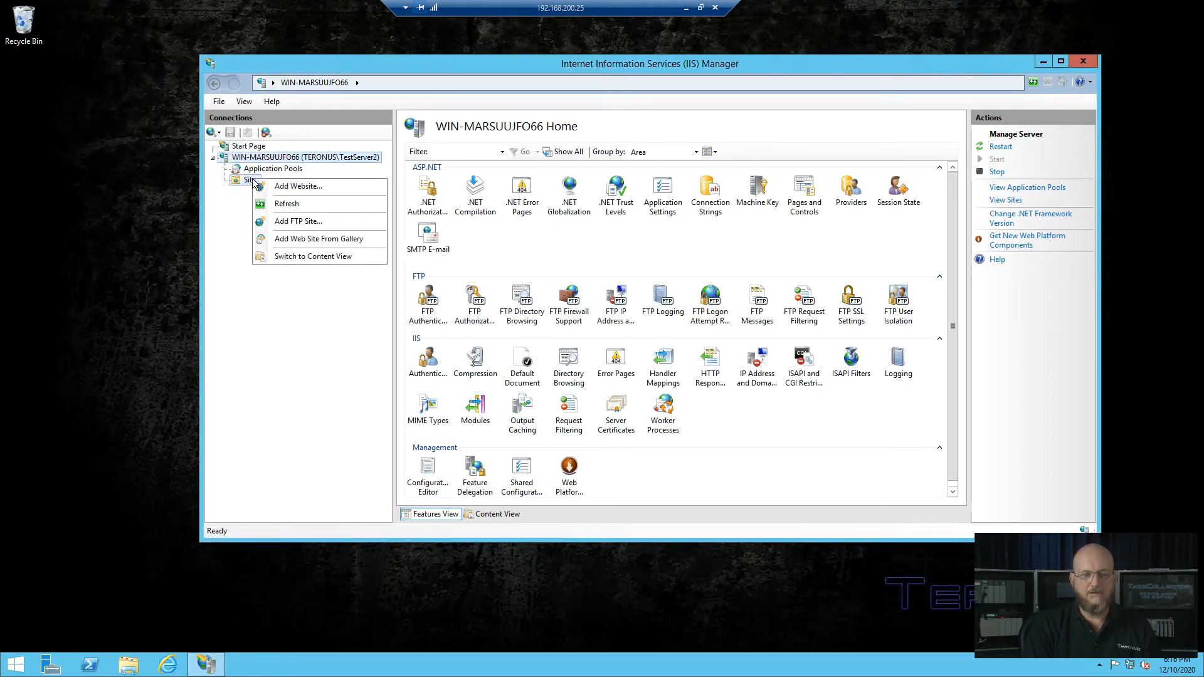
Step: Add website 'TagsCollector' on http port 80 with physical path C:\inetpub\wwwroot\TagsCollector
left_click(287, 186)
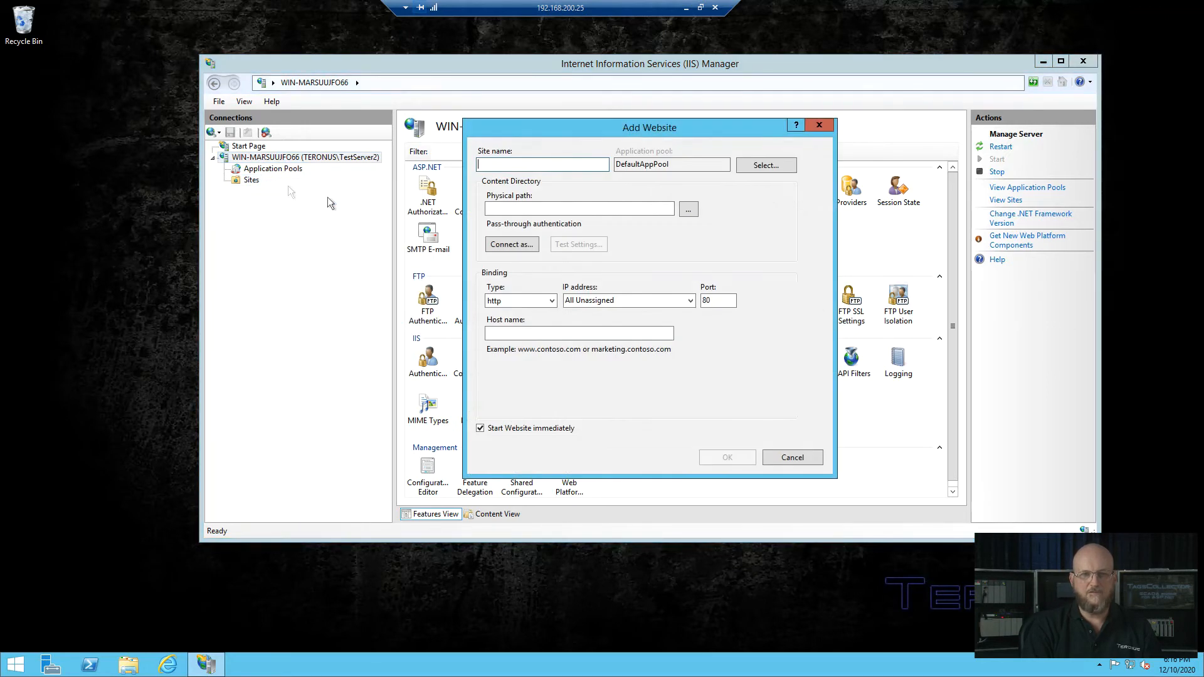
type("TagsCollector")
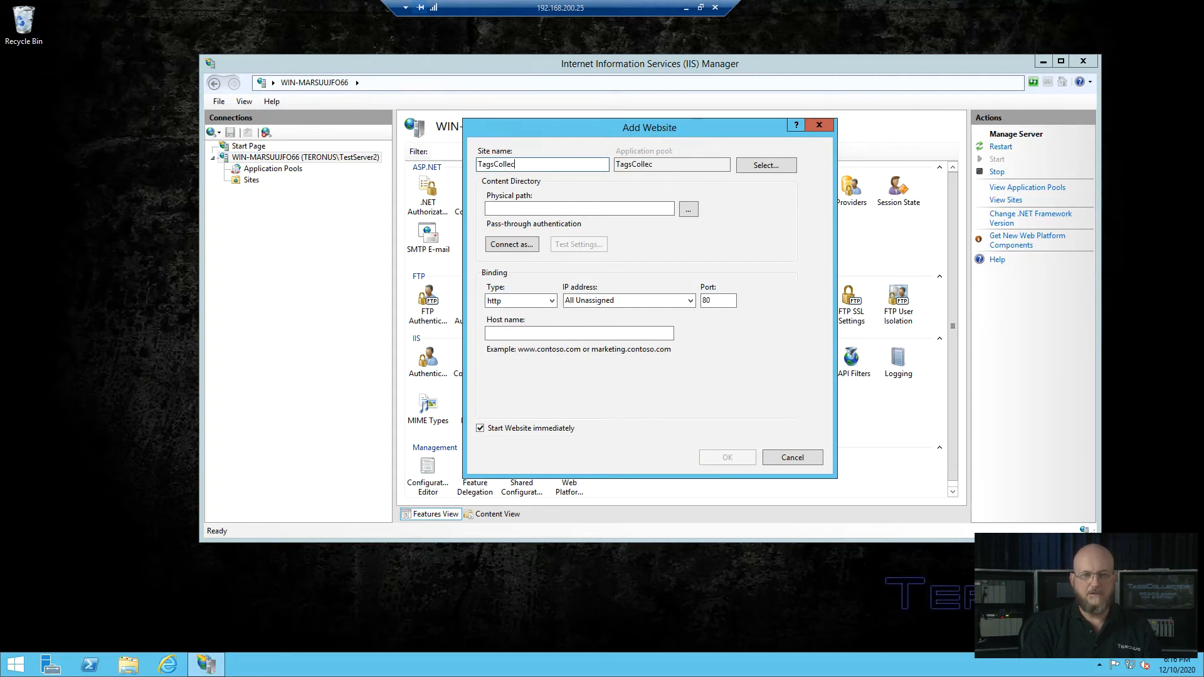
left_click(687, 207)
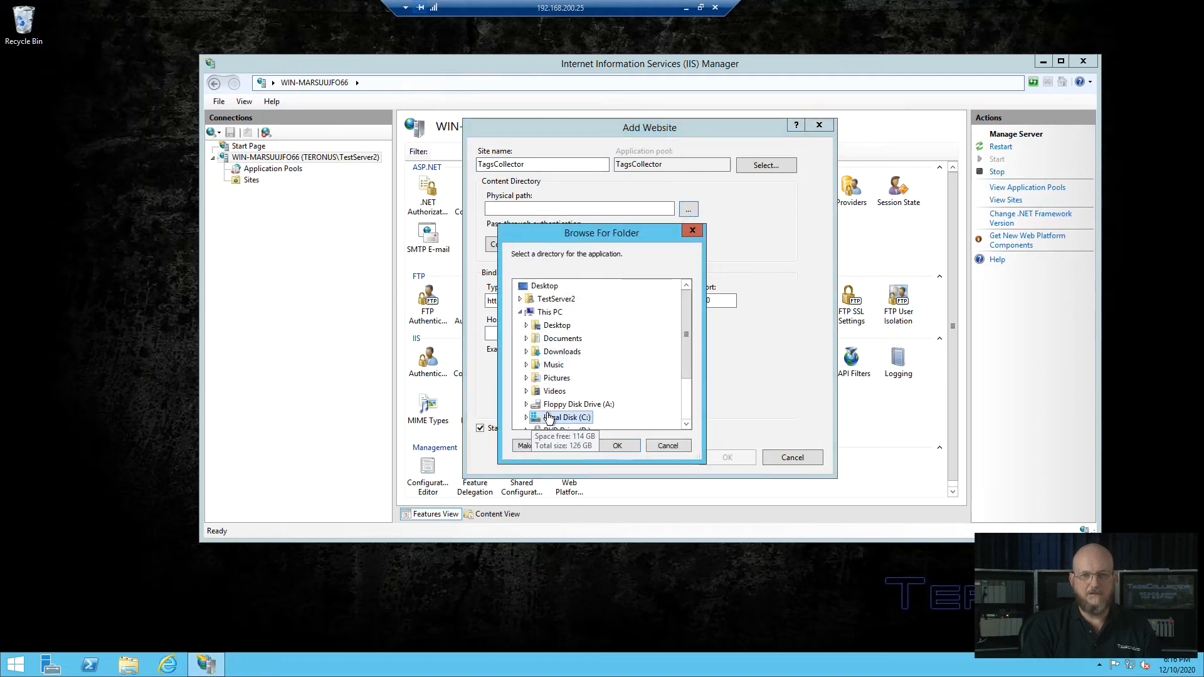
double_click(548, 418)
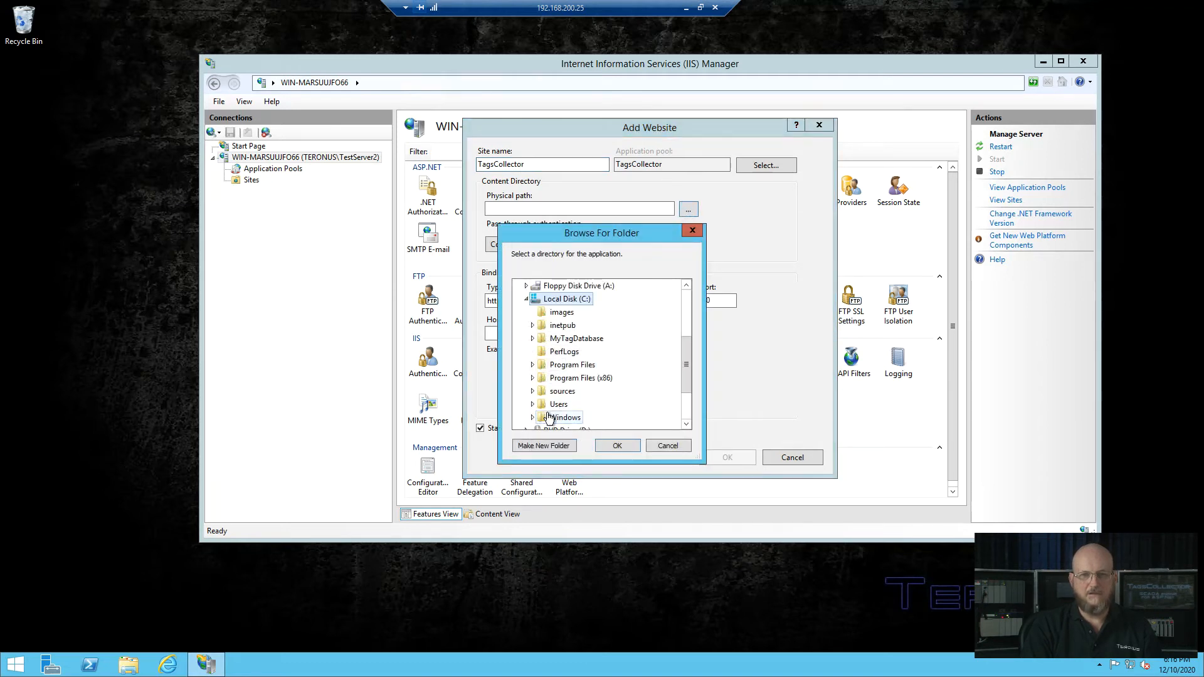
double_click(563, 327)
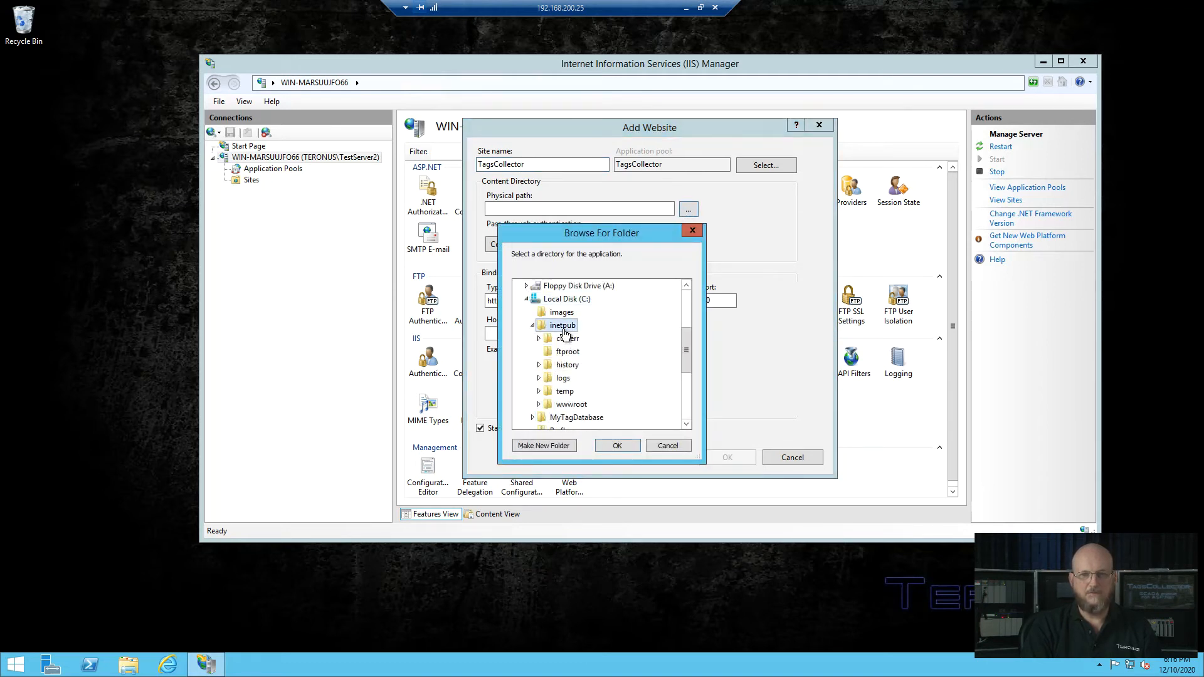
double_click(571, 405)
double_click(580, 417)
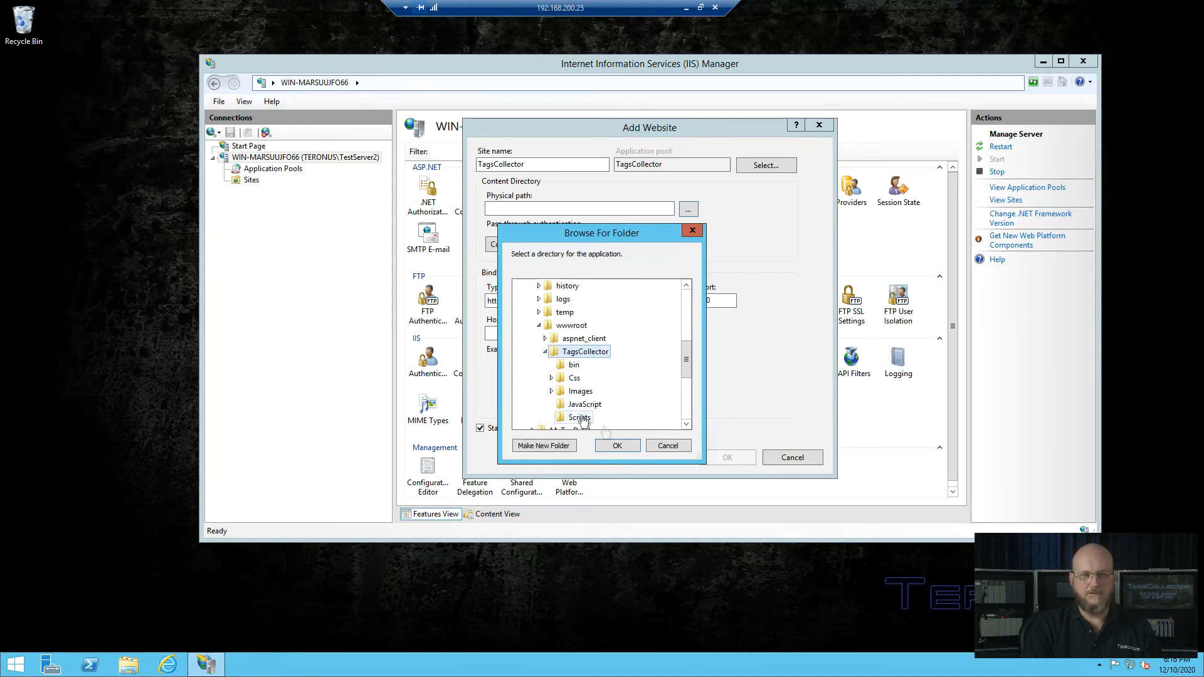
left_click(619, 445)
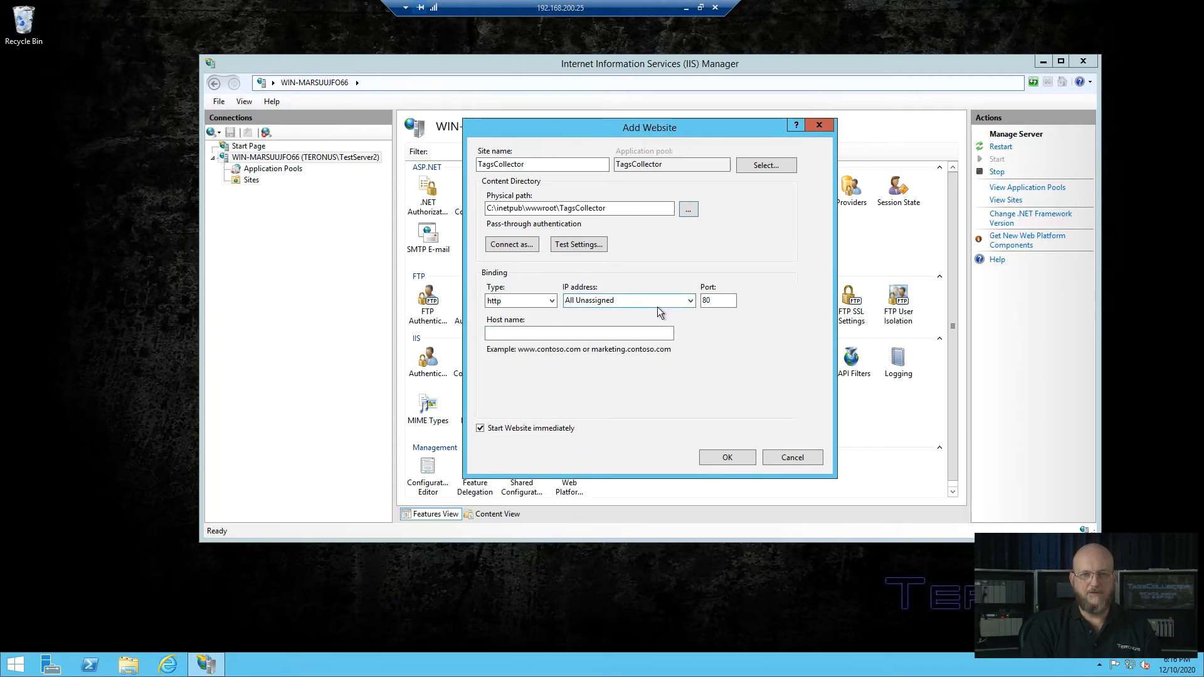
left_click(717, 457)
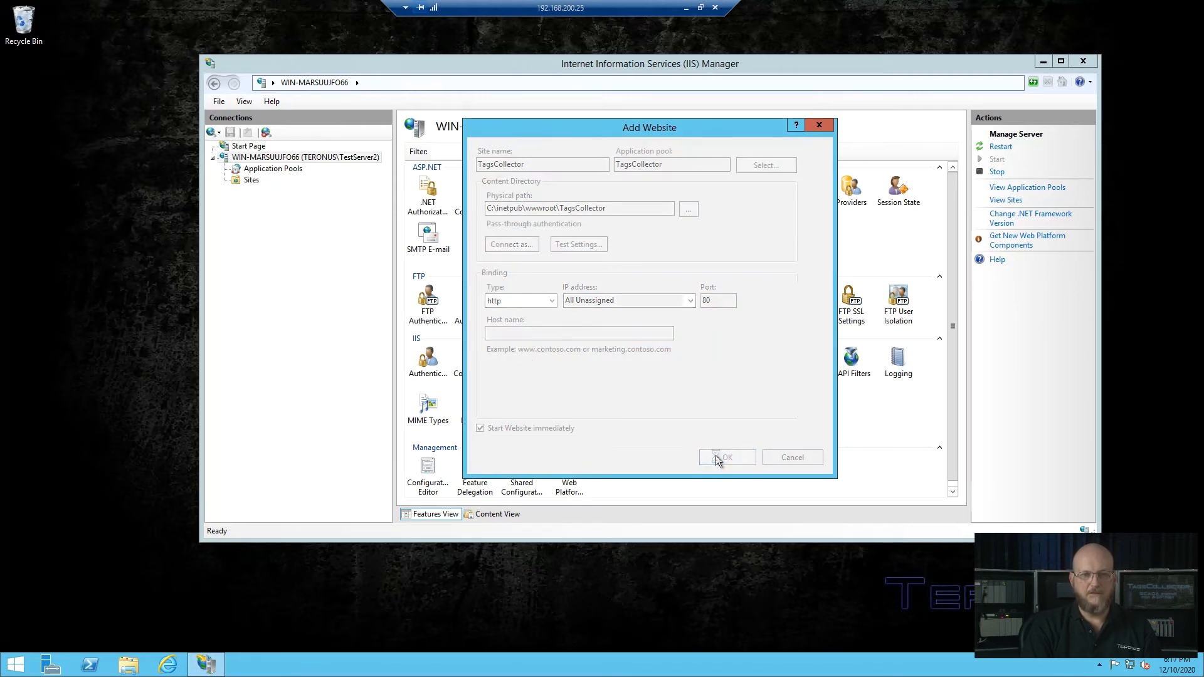
Step: Close IIS Manager and load localhost in Internet Explorer, maximized and in full screen
left_click(1083, 64)
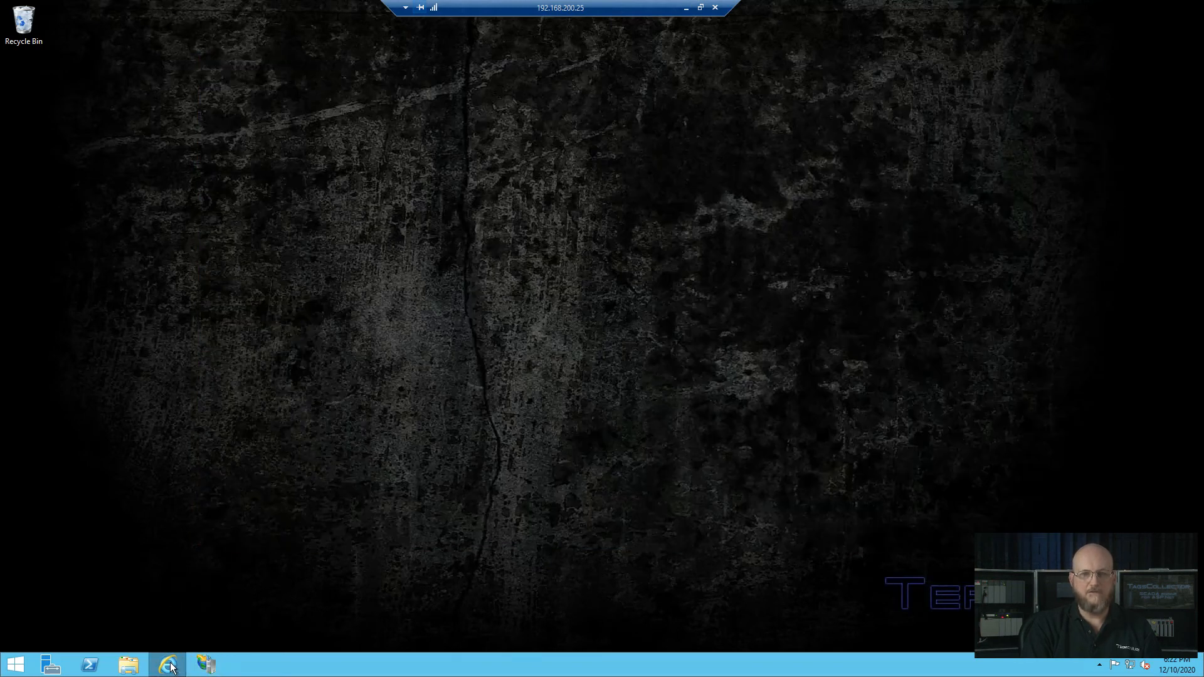
left_click(168, 665)
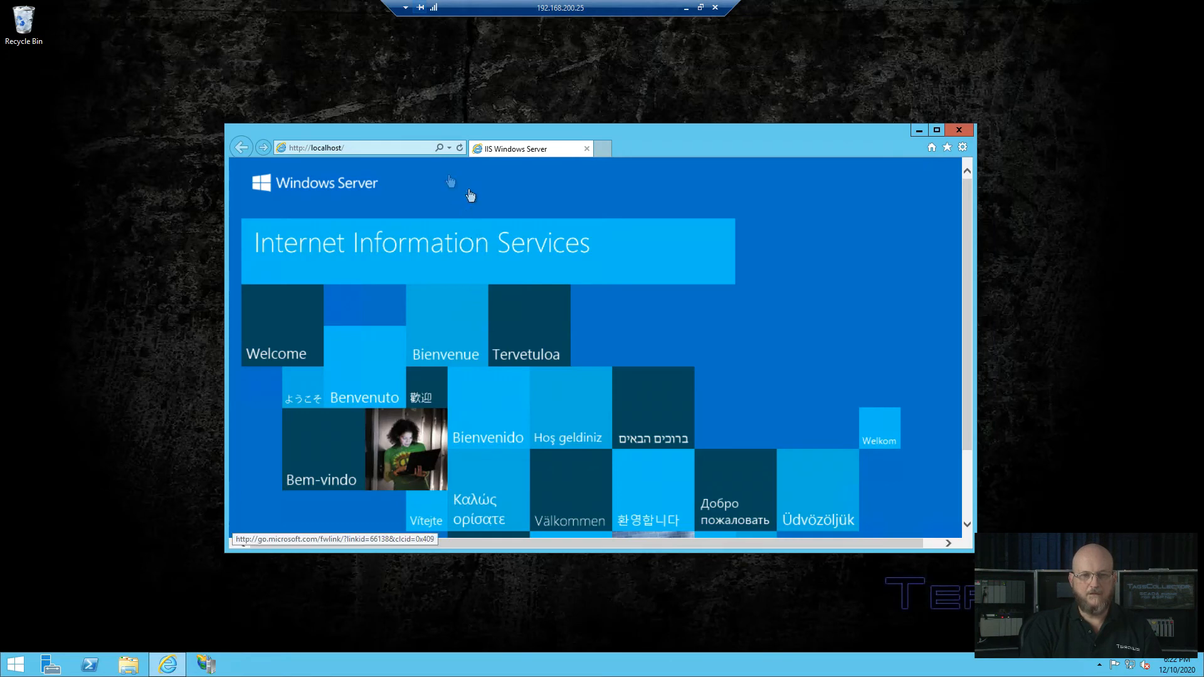
left_click(459, 148)
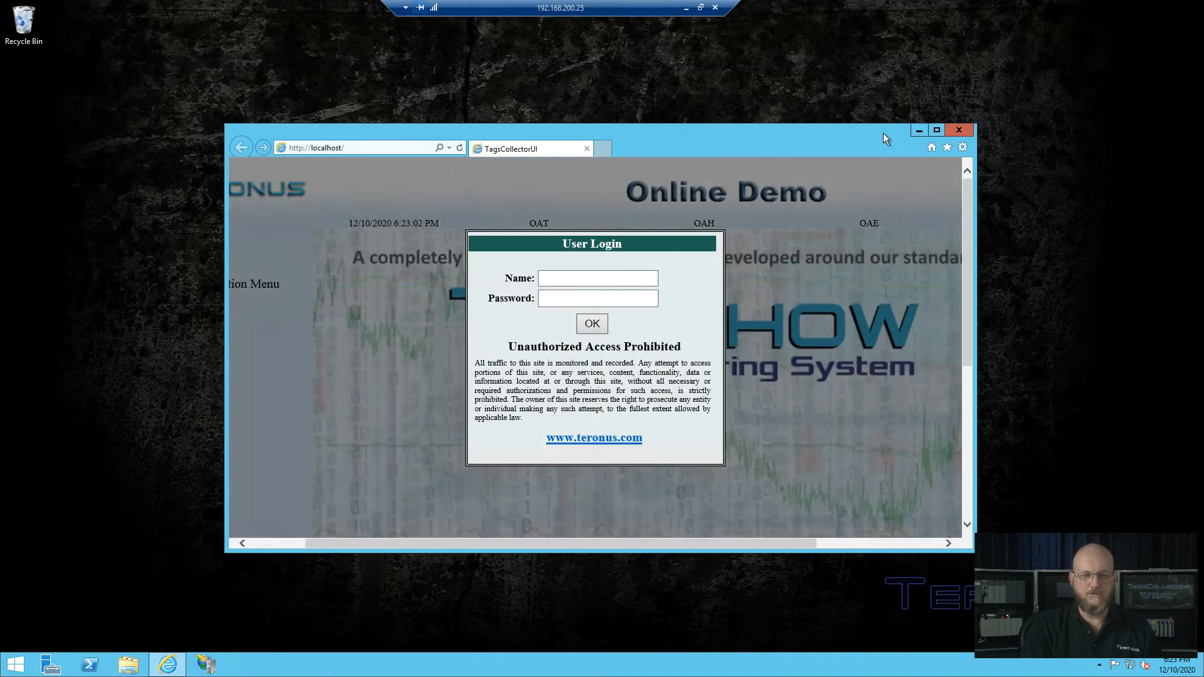
left_click(937, 129)
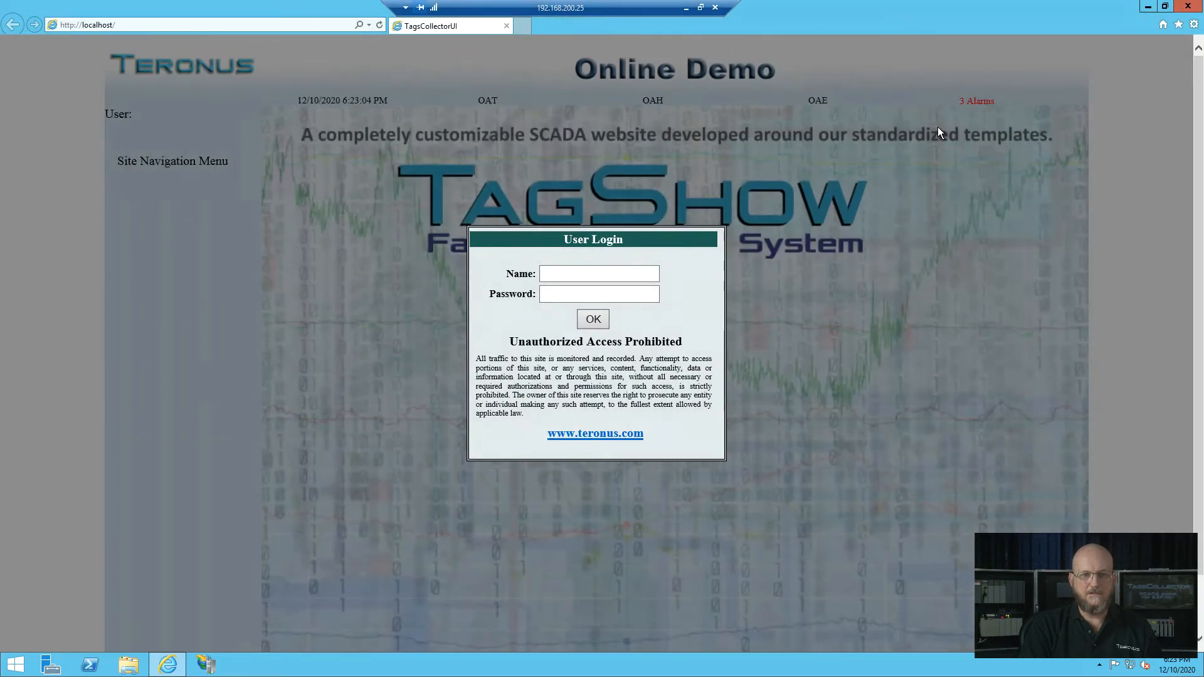
key("F11")
Step: Enter the administrator login name and password, briefly revealing the password to check it
left_click(557, 271)
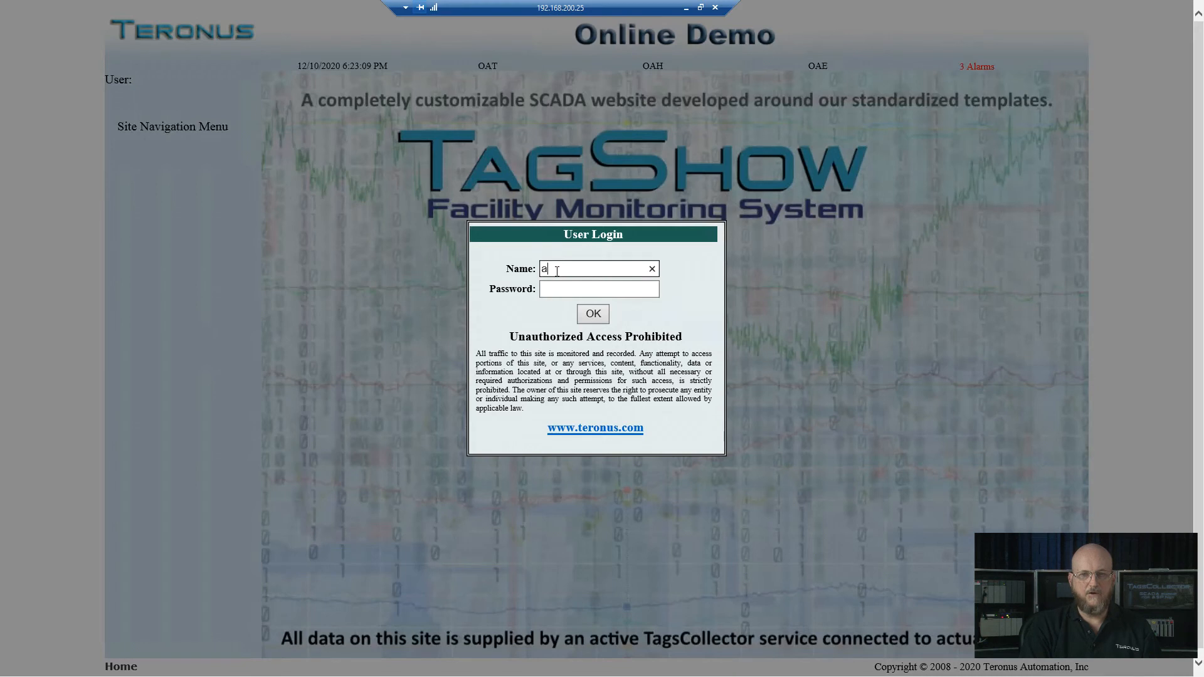
key("Tab")
type("ad•••••")
left_click(652, 290)
Step: Log in and change the Zone Temp-3 setpoint from 73.4° to 75.2, confirming the warning
left_click(594, 315)
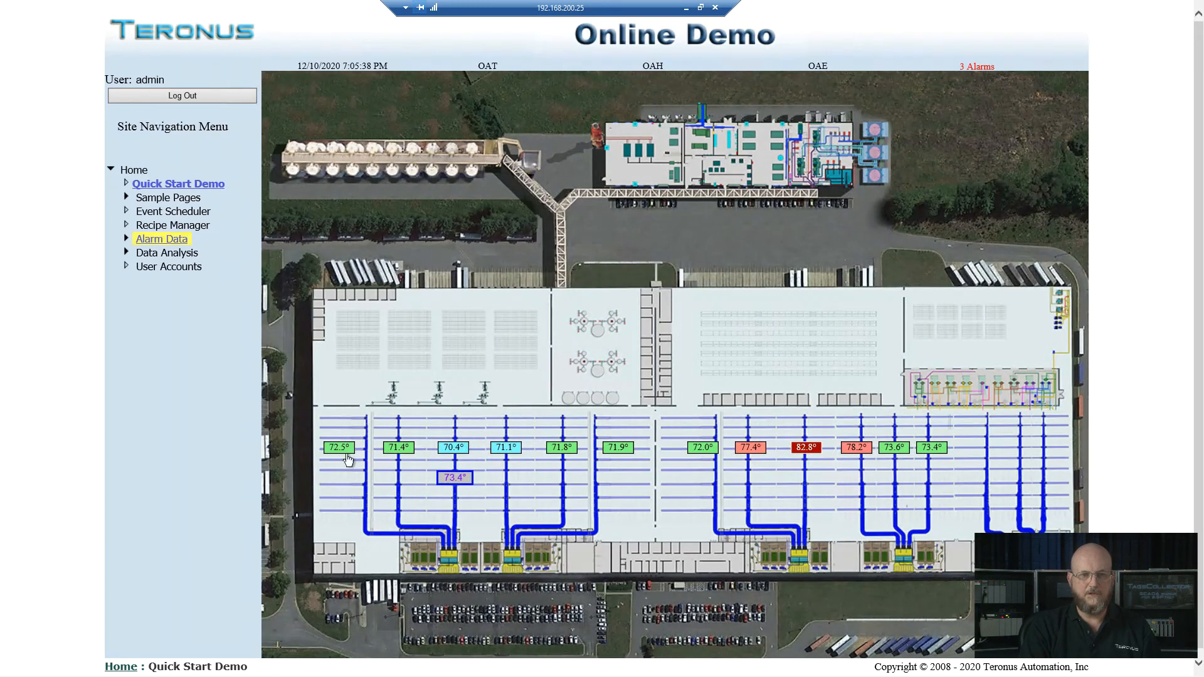
left_click(456, 479)
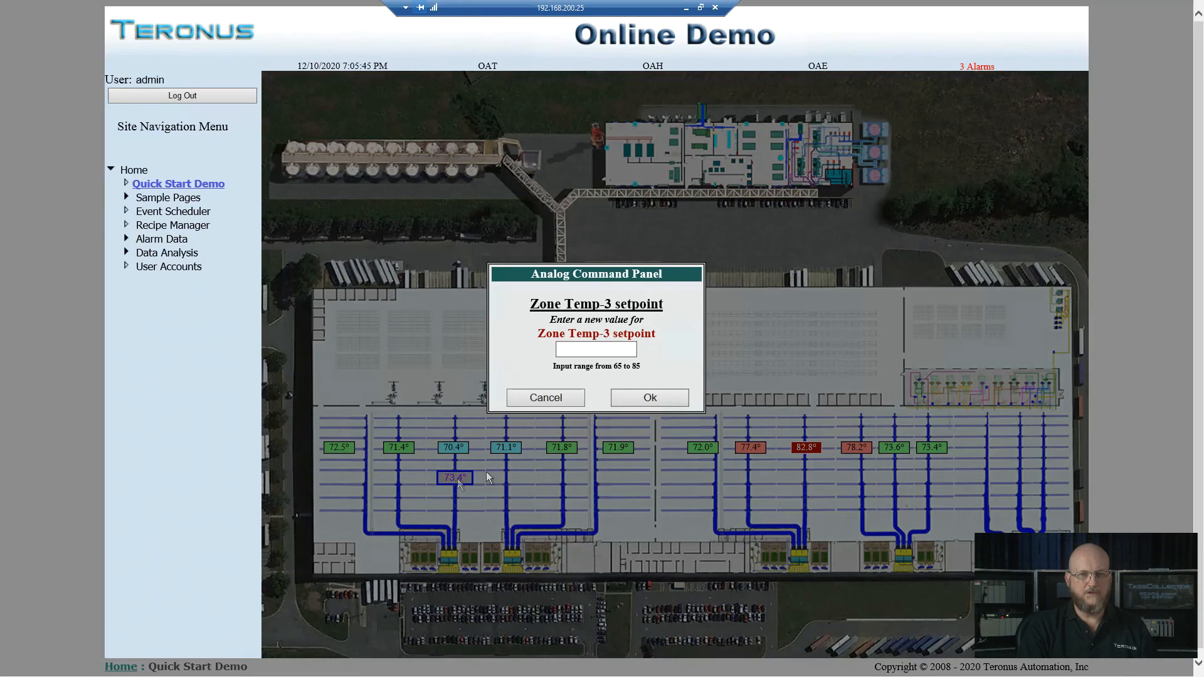
left_click(596, 349)
type("75.2")
left_click(656, 396)
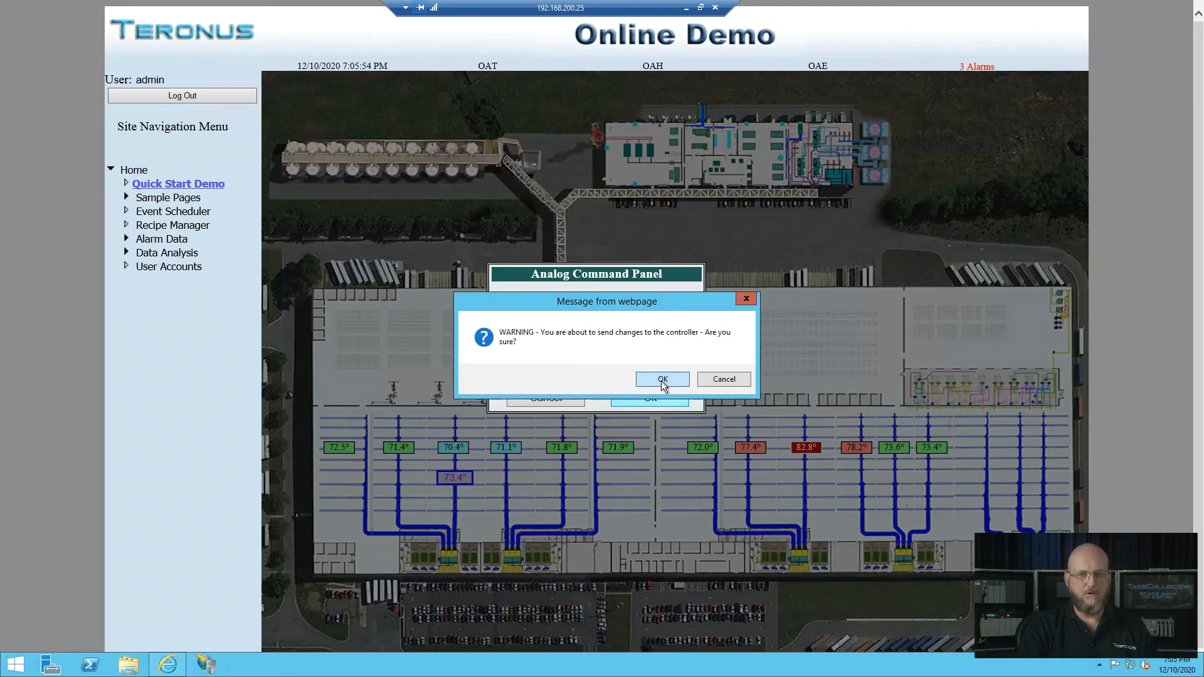
left_click(662, 380)
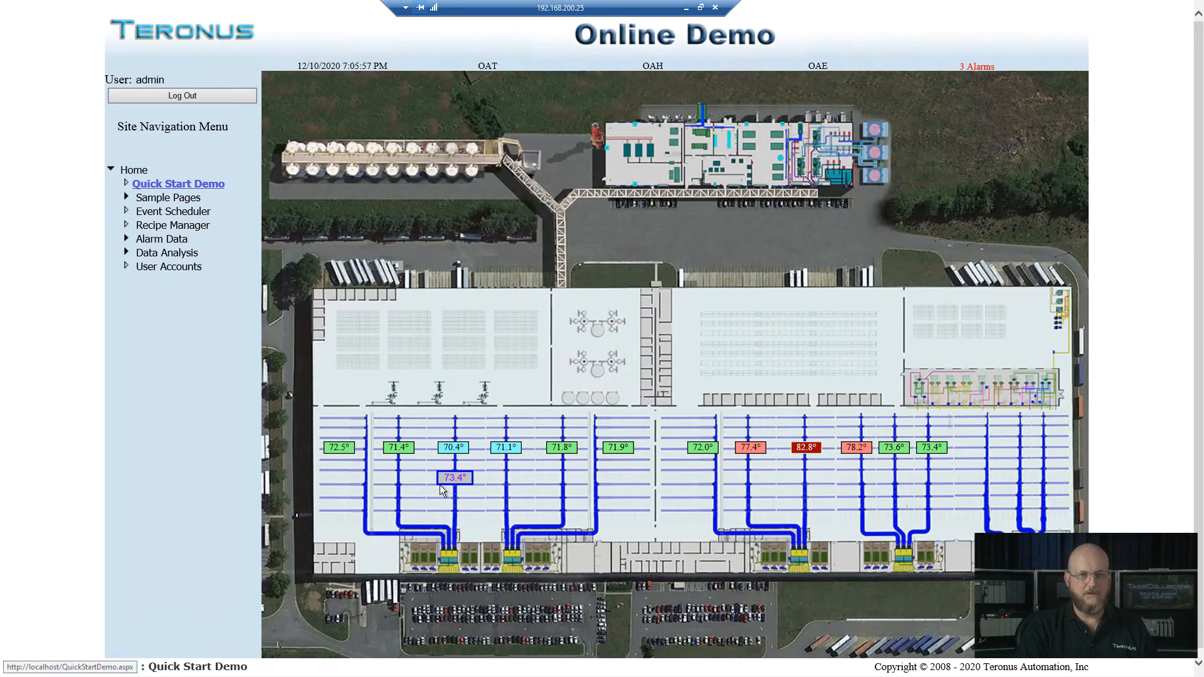